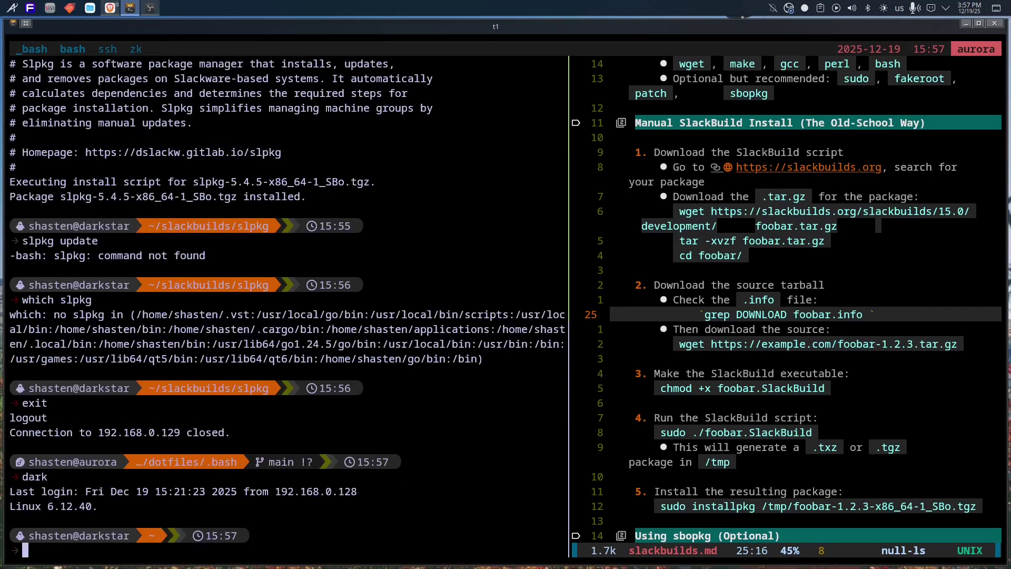
Check where slpkg lives, then run slpkg update with sudo and again as root
text(which slpkg)
key(Return)
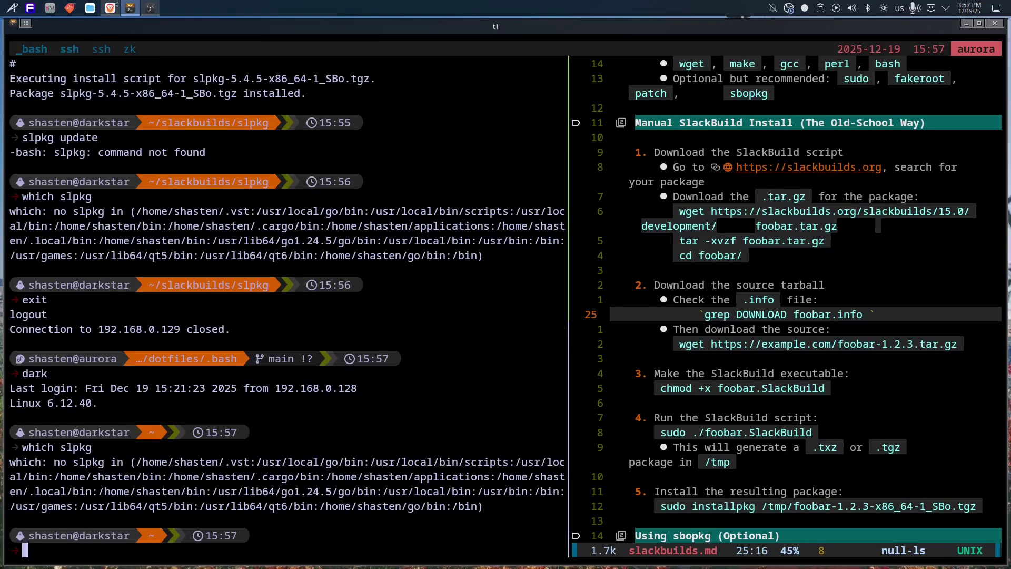
text(sudo slpkg update)
key(Return)
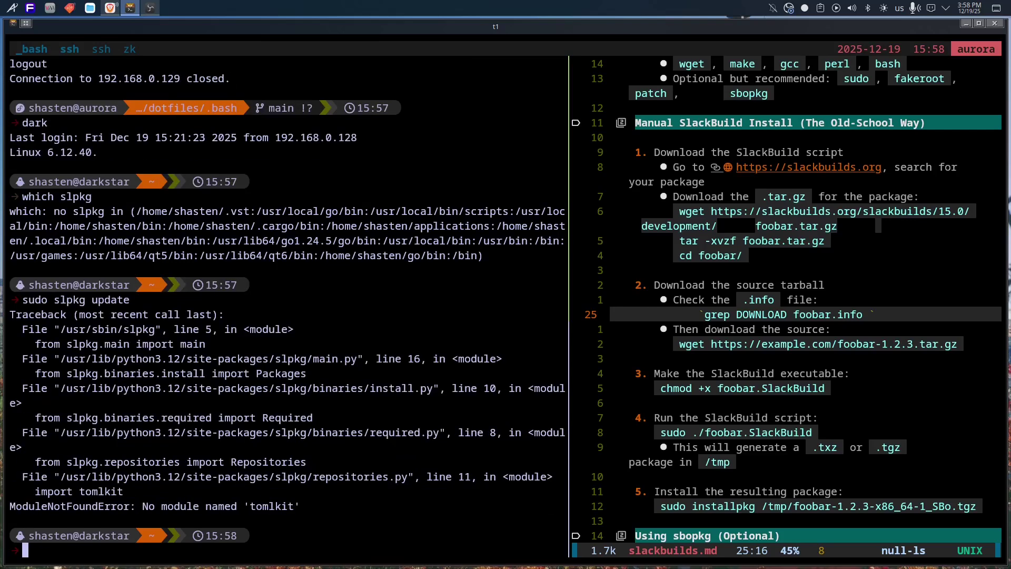
text(su)
Try to wget the python-tomlkit SlackBuild, which returns 404, and list the home directory
key(Return)
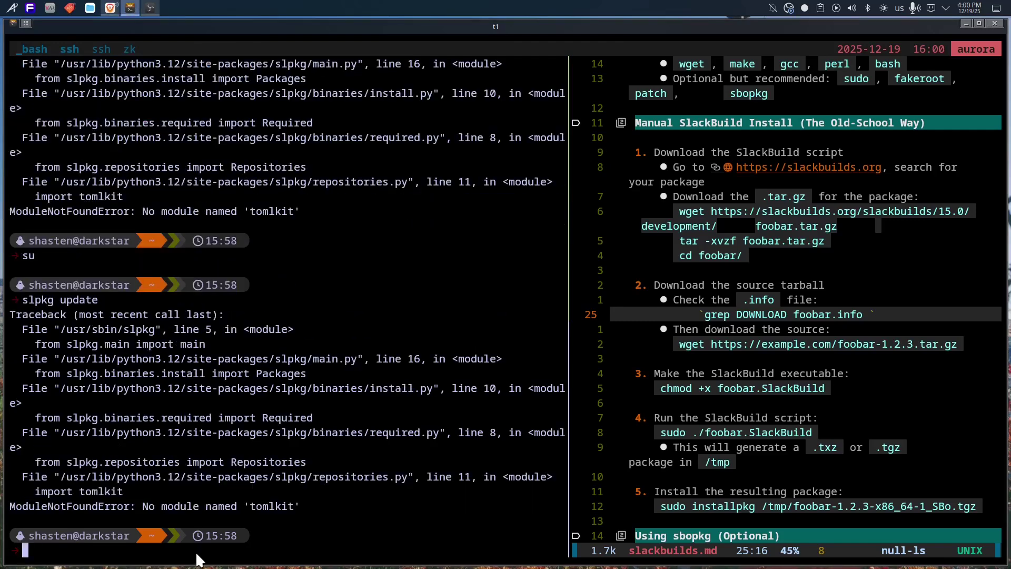
text(wget)
text(wget https://slackbuilds.org/slackbuilds/15.0/python/python-tomlkit.tar.gz)
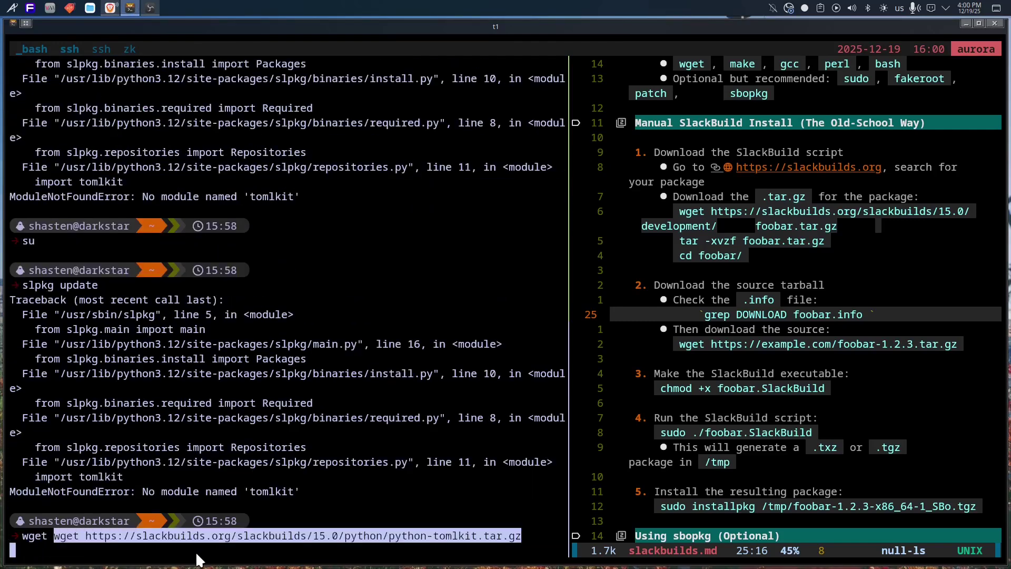
key(Return)
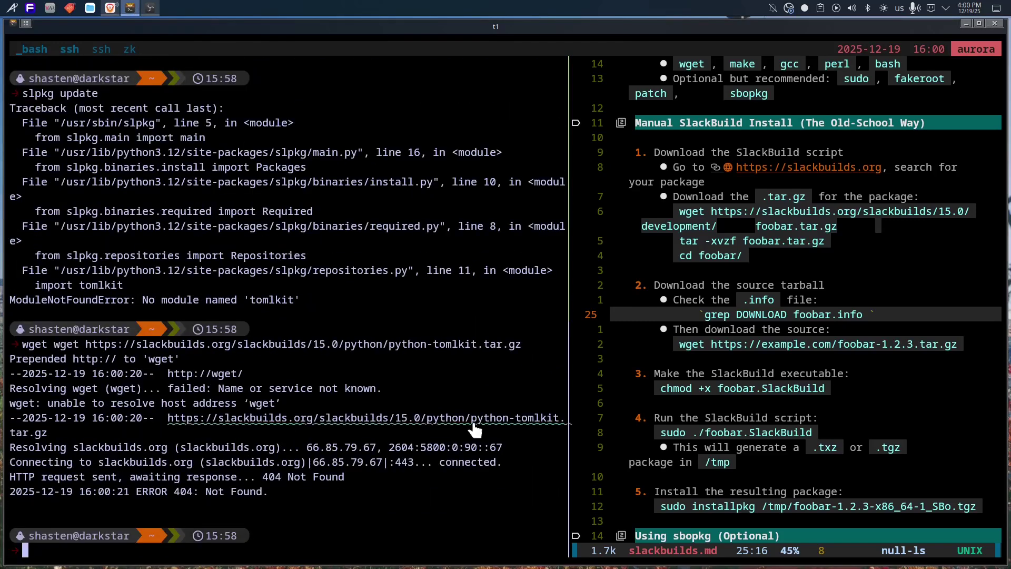
ctrl+click(526, 418)
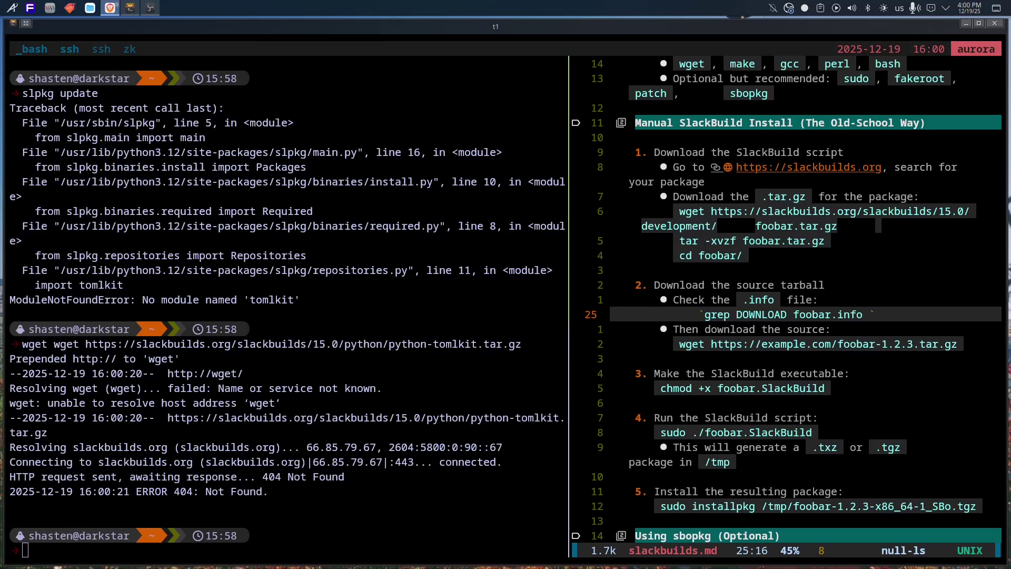
click(258, 551)
text(ls)
key(Return)
Leave the root shell and change into the ~/slackbuilds folder
text(cd sl)
key(Tab)
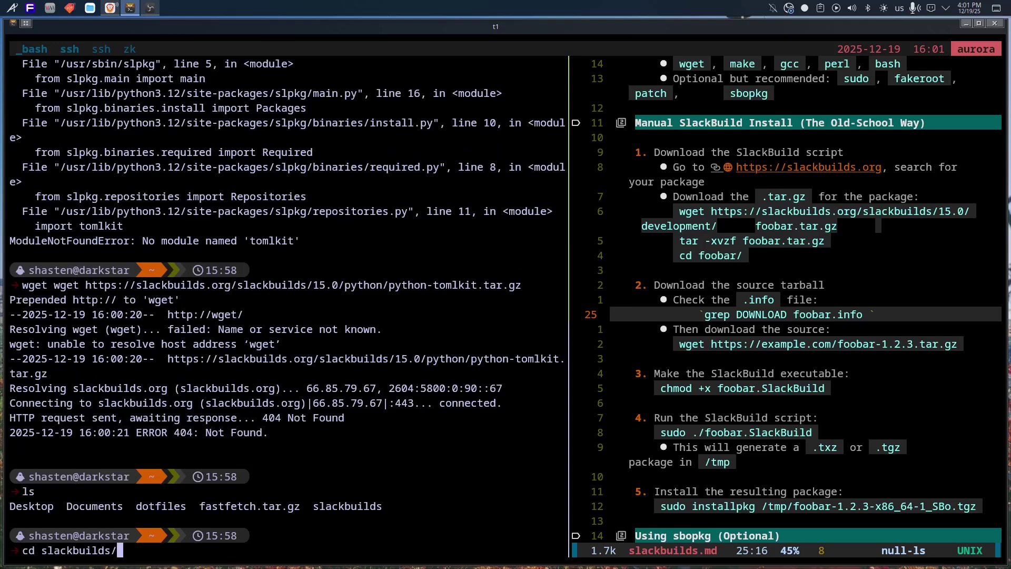
key(Return)
text(exit)
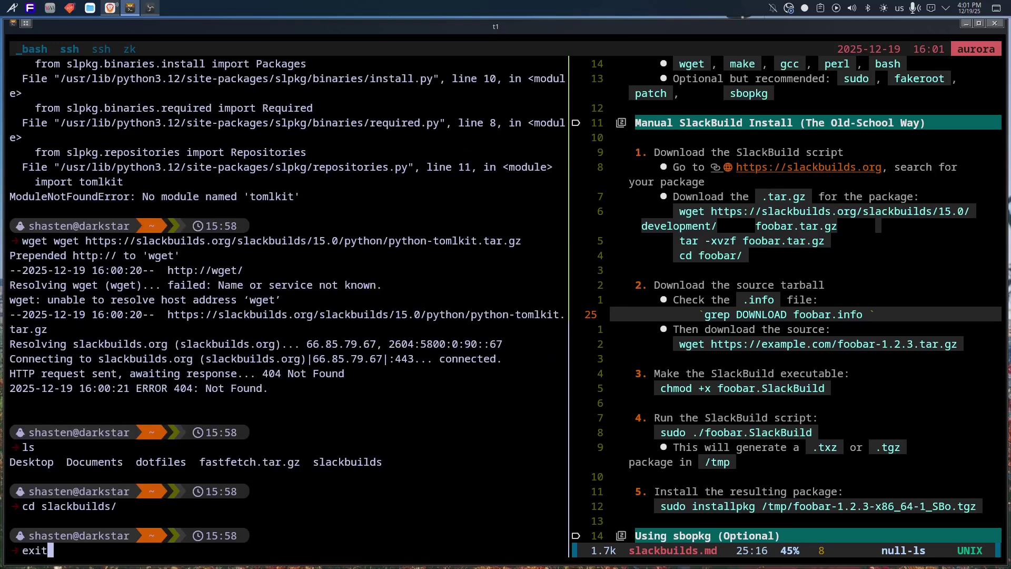
key(Return)
text(ls)
key(Return)
text(cd sl)
key(Tab)
key(Return)
Download the python3-tomlkit.tar.gz SlackBuild and unpack it with tar xvzf
text(ls)
key(Return)
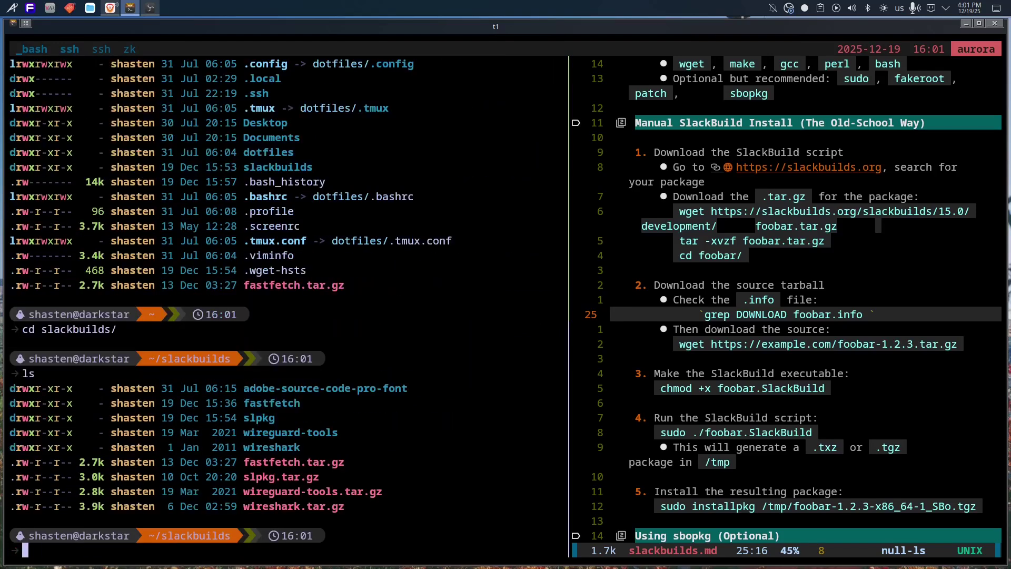
text(wget)
text(https://slackbuilds.org/slackbuilds/15.0/python/python3-tomlkit.tar.gz)
key(Return)
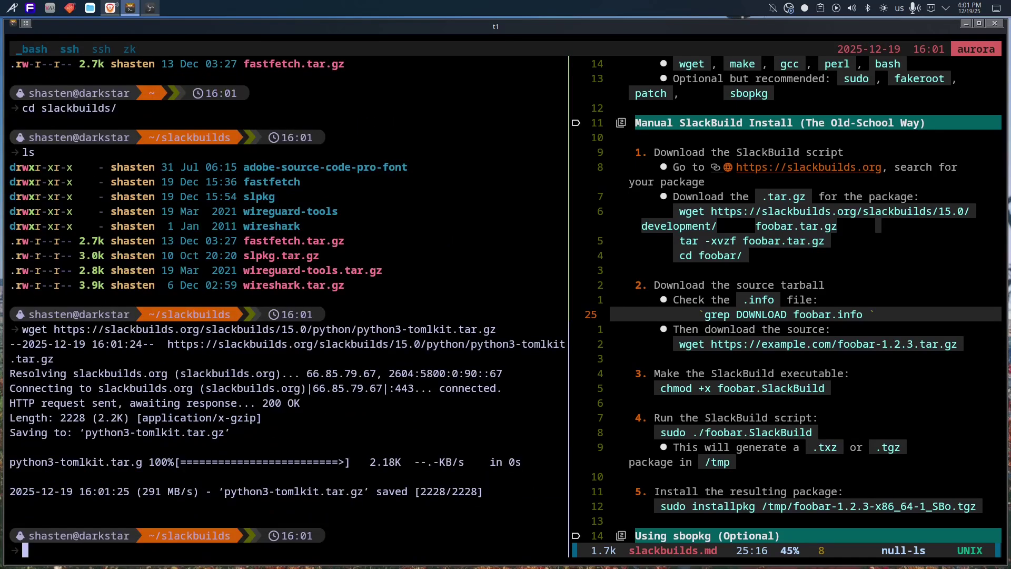
text(ls)
key(Return)
text(cd)
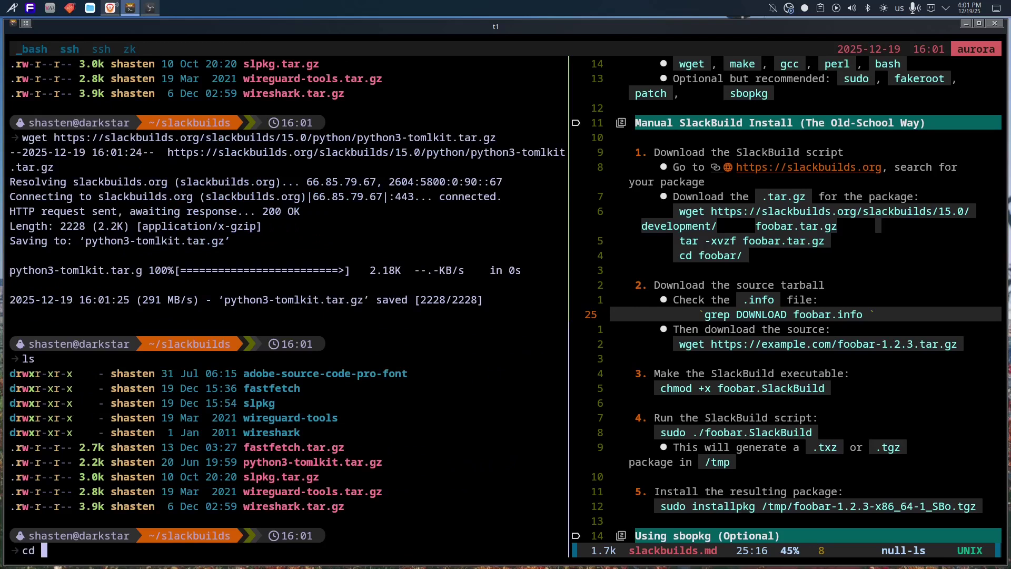
key(BackSpace)
key(BackSpace)
key(BackSpace)
text(tar xvzf)
text(python3-tomlkit.tar.gz)
Enter python3-tomlkit and show the DOWNLOAD line from python3-tomlkit.info
key(Return)
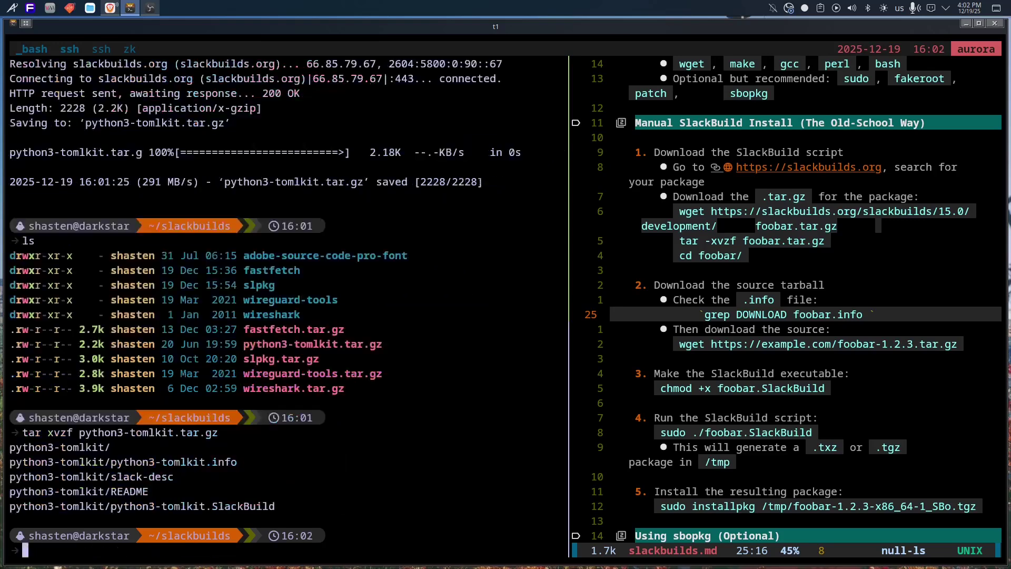
text(cd python3-tomlkit)
key(Return)
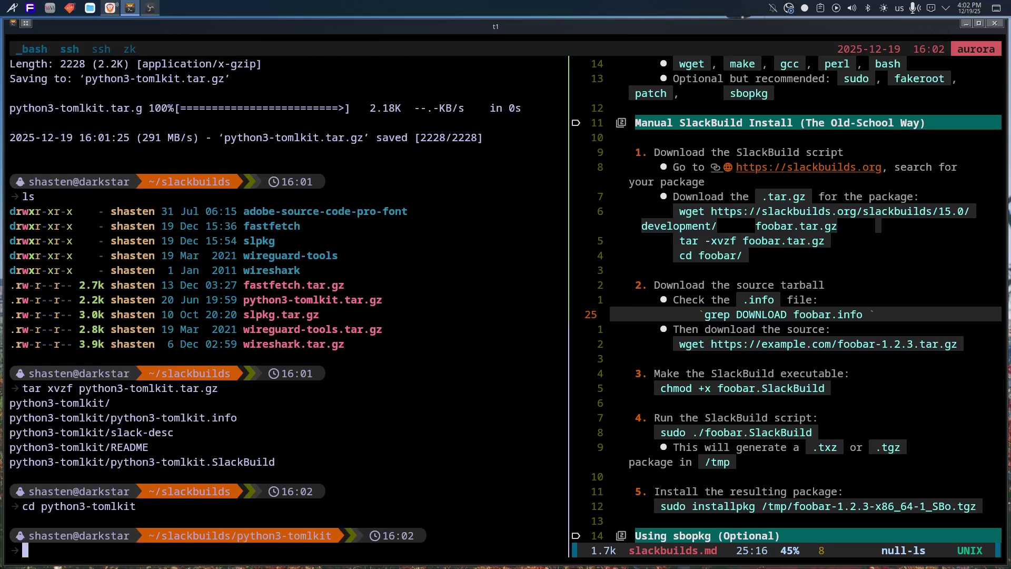
text(ls)
key(Return)
text(grep DOWNLOAD python3-tomlkit.info)
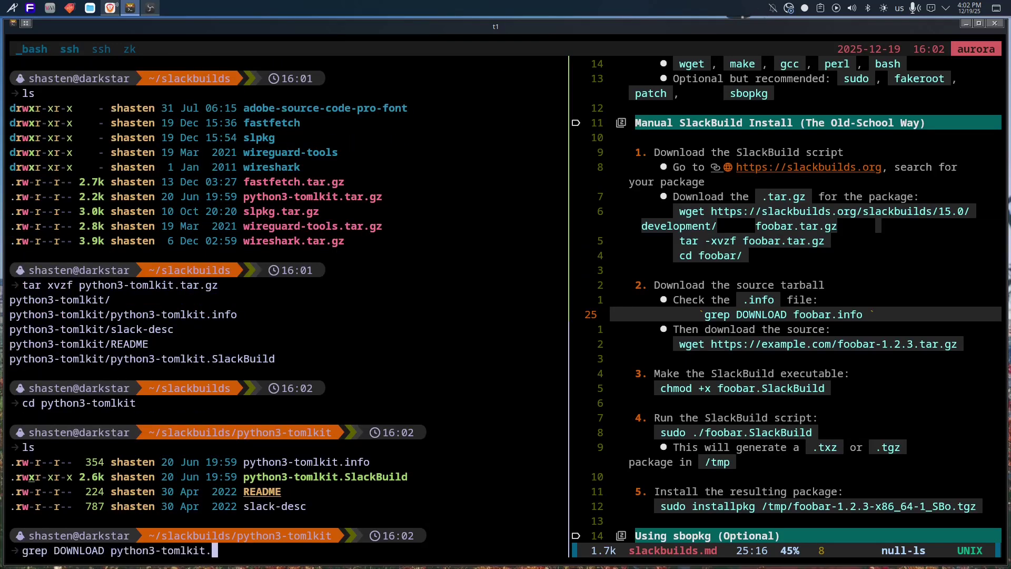
key(Return)
Download the tomlkit-0.13.3 source tarball with wget and confirm it's there
drag(42, 491, 74, 481)
text(")
text(https://github.com/sdispater/tomlkit/releases/download/0.13.3/tomlkit-0.13.3.tar.gz)
key(ctrl+Left)
key(ctrl+Left)
key(ctrl+Left)
key(ctrl+Left)
key(ctrl+Left)
key(ctrl+Left)
key(ctrl+Left)
key(ctrl+Left)
key(ctrl+Left)
key(ctrl+Left)
key(ctrl+Left)
key(ctrl+Left)
key(ctrl+Left)
key(ctrl+Left)
key(ctrl+Left)
key(ctrl+Left)
key(Left)
key(BackSpace)
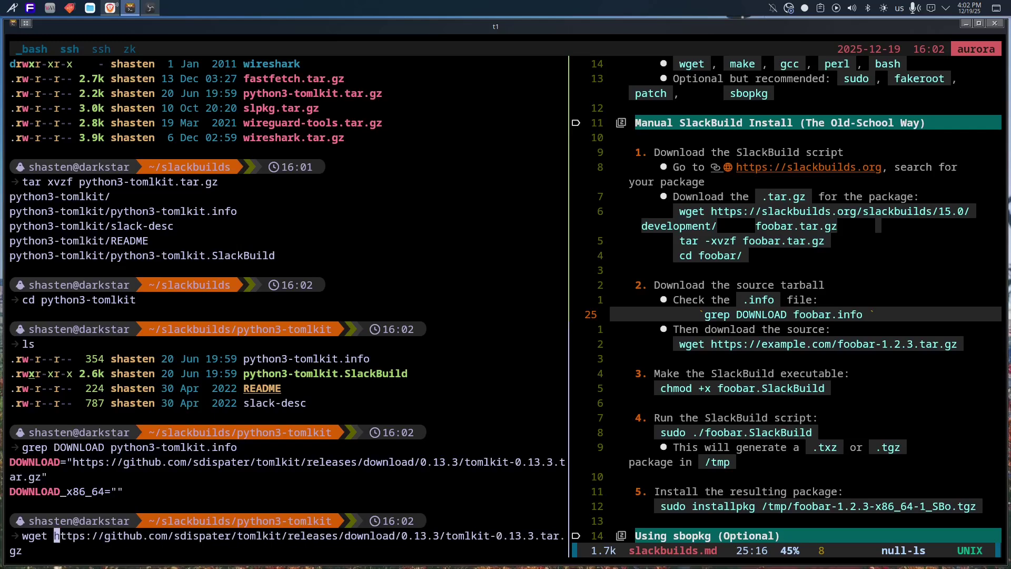
key(Return)
text(ls)
key(Return)
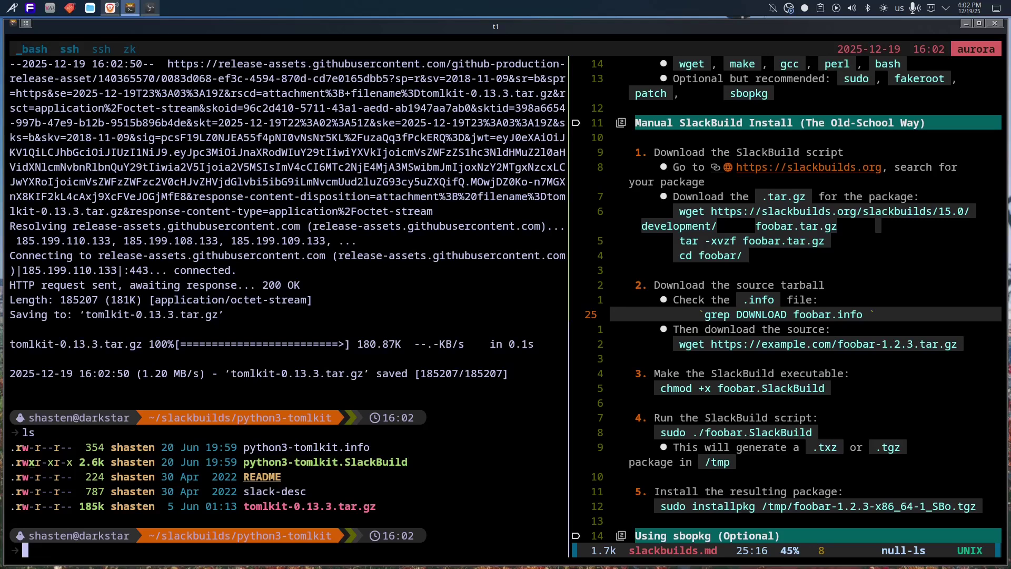
Make python3-tomlkit.SlackBuild executable, run it with sudo, then return to slackbuilds
text(cmx python3-tomlkit.SlackBuild)
key(Return)
text(sudo ./python3-tomlkit.SlackBuild)
key(Return)
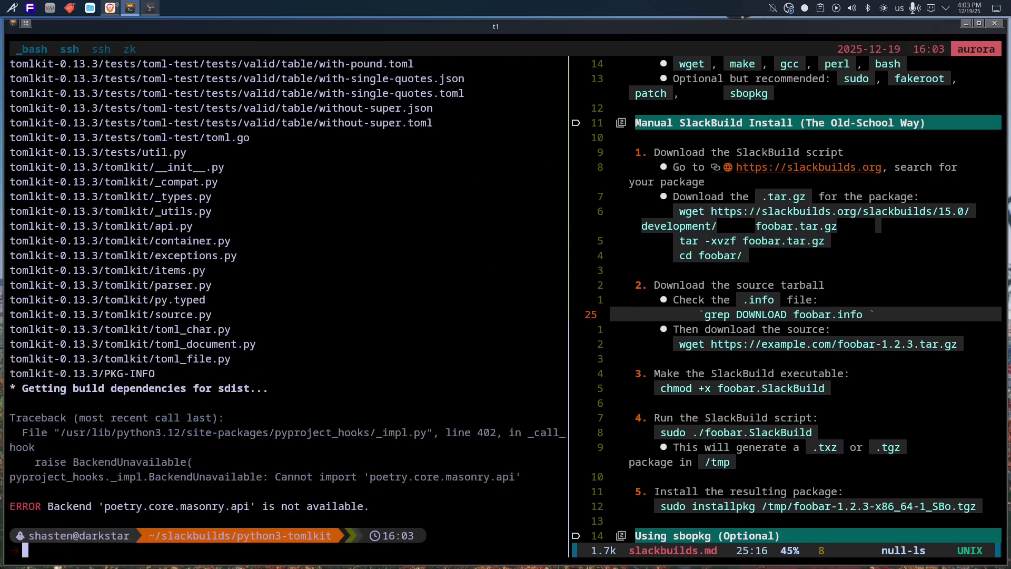
text(..)
key(Return)
Download the python3-poetry-core.tar.gz SlackBuild and unpack it
key(alt+Tab)
key(alt+Tab)
text(wget)
text(https://slackbuilds.org/slackbuilds/15.0/python/python3-poetry-core.tar.gz)
key(Return)
text(ls)
key(Return)
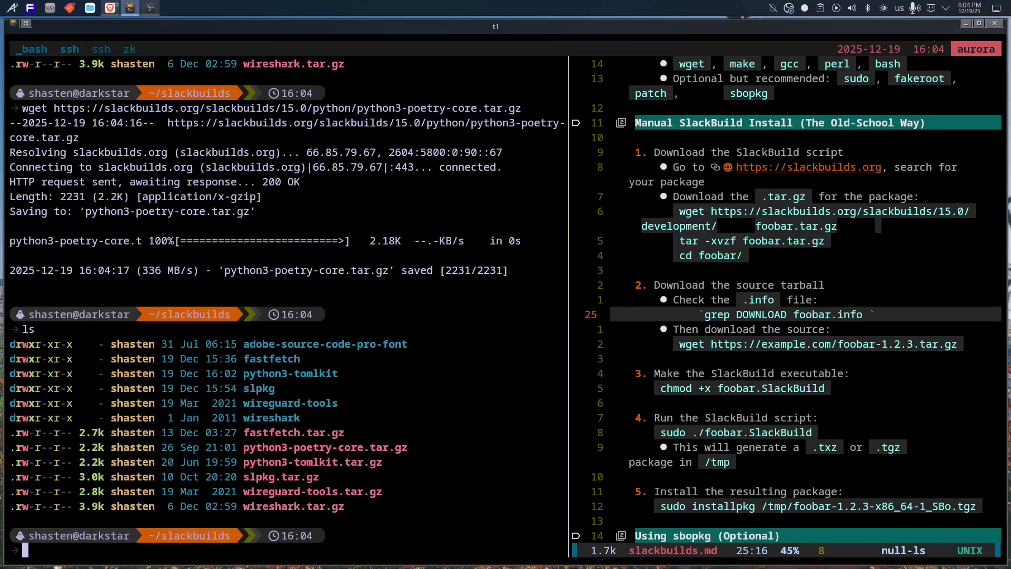
text(tar xvzf python3-poetry-core.tar.gz)
key(Return)
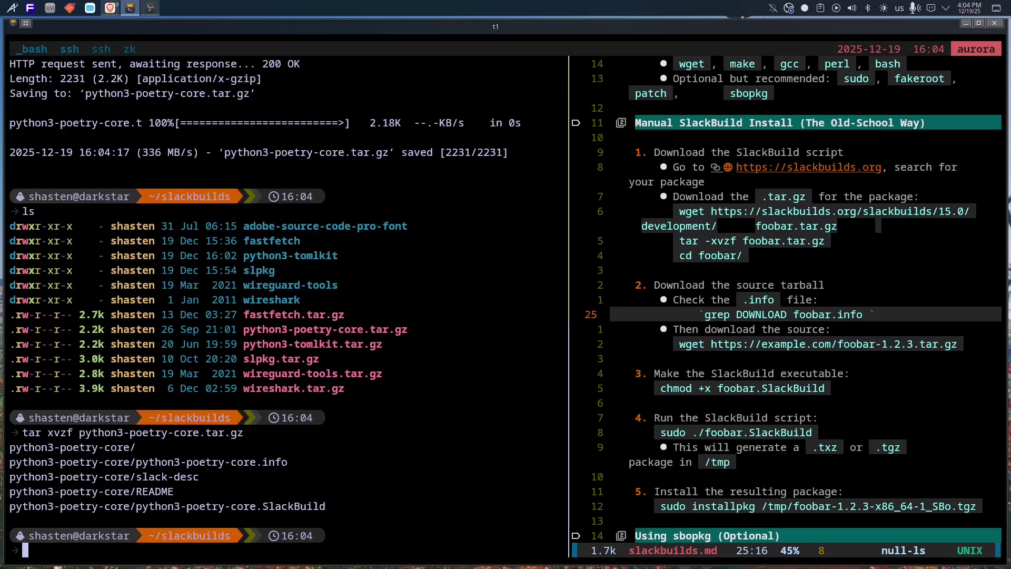
Enter python3-poetry-core and show the DOWNLOAD line from its .info file
text(cd python3-poetry-core)
key(Return)
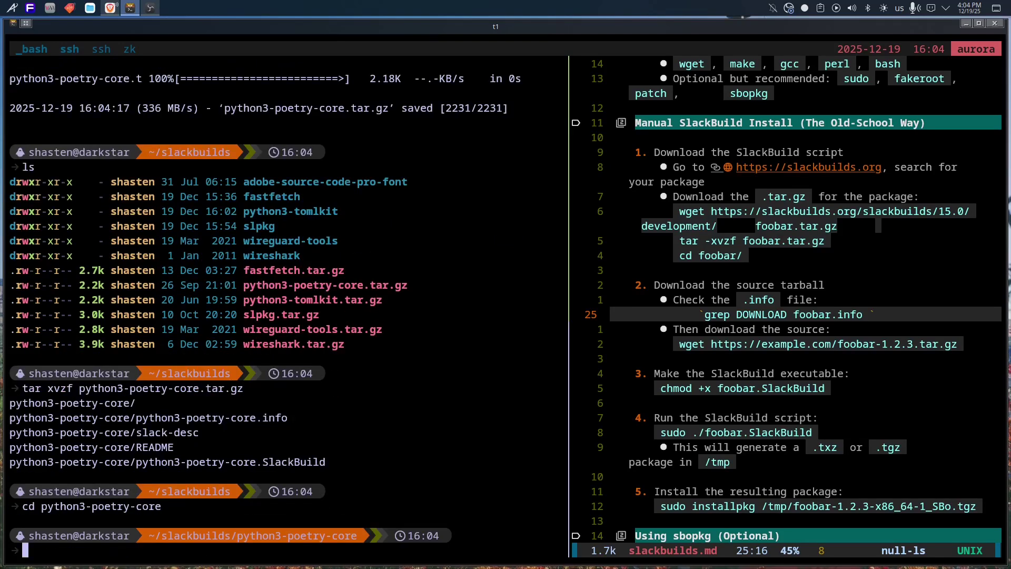
text(ls)
key(Return)
key(Up)
key(Up)
key(Up)
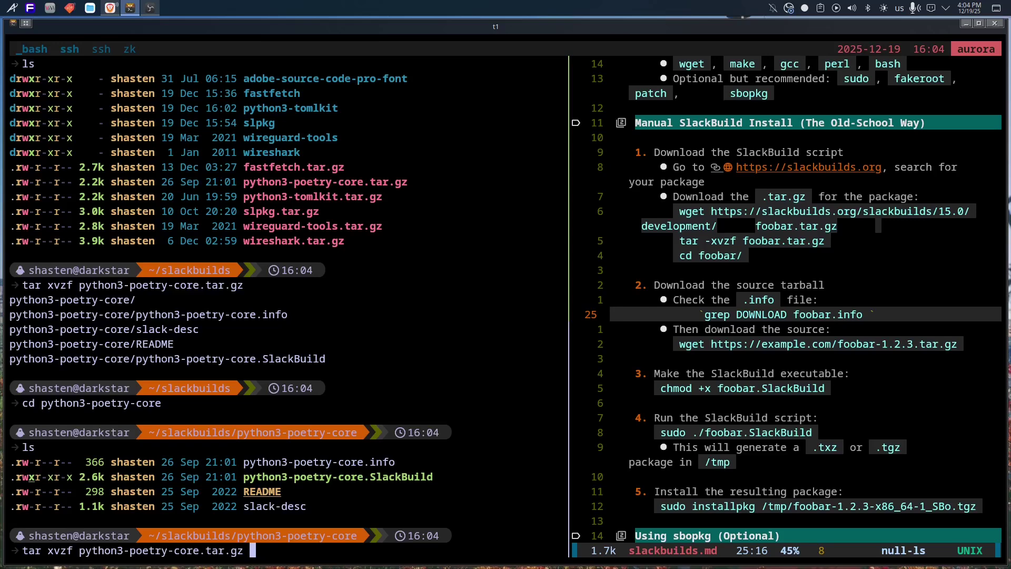
key(Up)
key(Up)
key(Up)
key(Up)
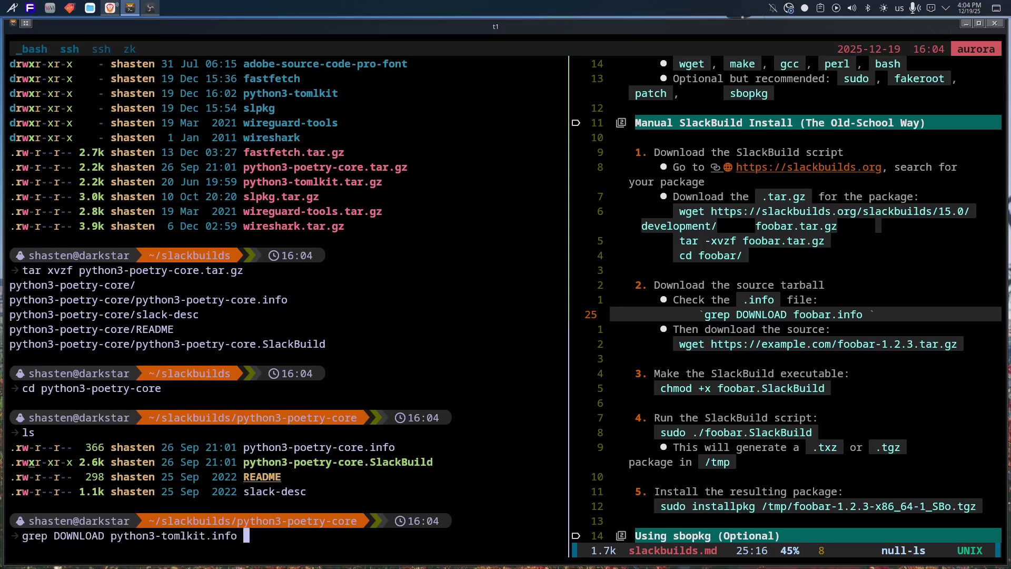
key(BackSpace)
key(BackSpace)
key(BackSpace)
key(BackSpace)
key(BackSpace)
key(BackSpace)
key(BackSpace)
key(BackSpace)
key(BackSpace)
key(BackSpace)
key(BackSpace)
key(BackSpace)
key(BackSpace)
text(p)
key(Tab)
text(i)
key(Tab)
Download the poetry_core-2.2.1 source tarball with wget and confirm it's there
key(Return)
drag(52, 491, 73, 476)
text(wget)
middle_click(24, 550)
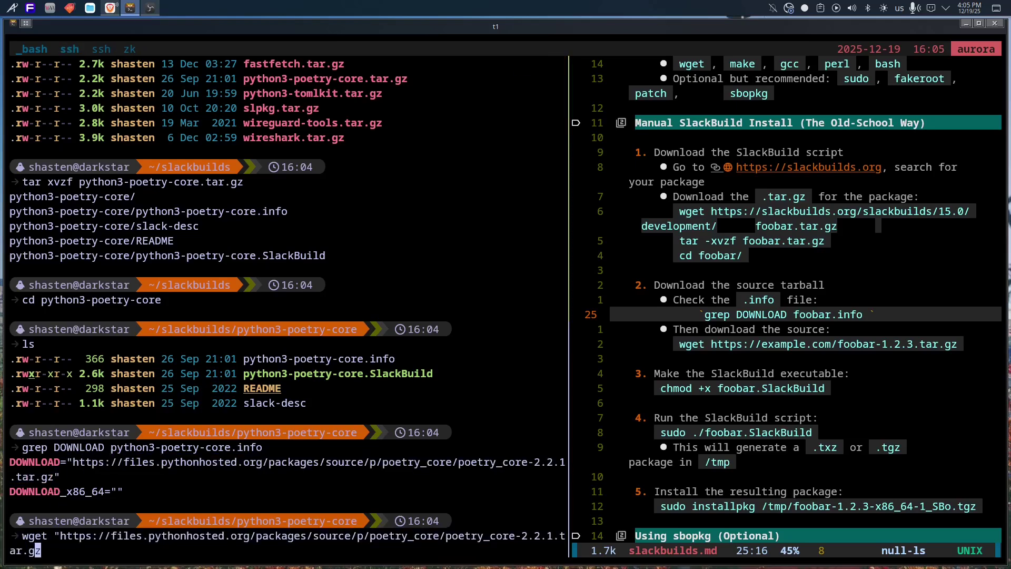
key(Left)
key(Left)
key(Left)
key(Left)
key(Left)
key(Left)
key(Left)
key(Left)
key(Left)
key(Left)
key(Left)
key(Left)
key(Left)
key(Left)
key(Left)
key(Left)
key(Left)
key(Left)
key(Left)
key(Left)
key(Delete)
key(Return)
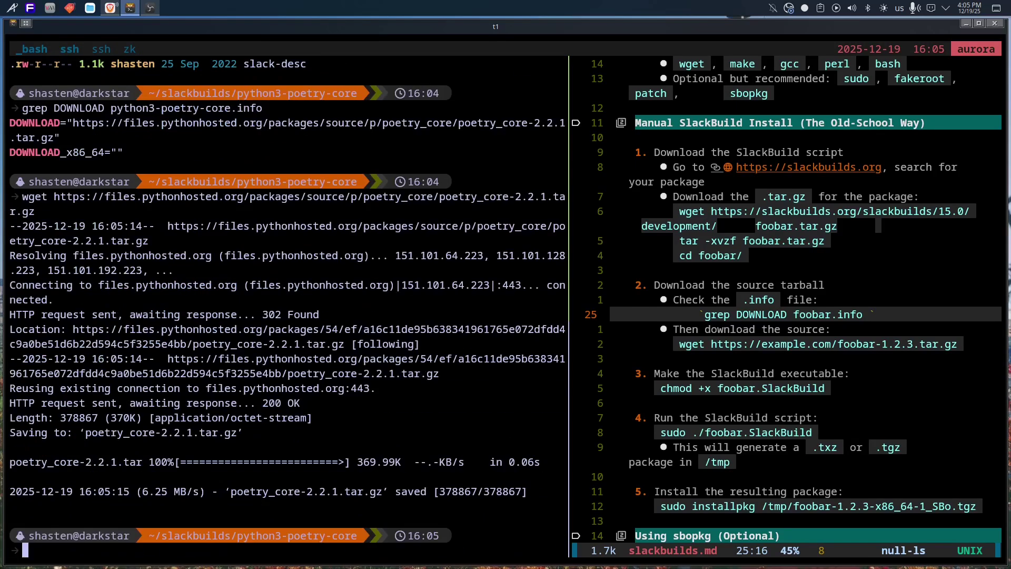
text(ls)
key(Return)
Make python3-poetry-core.SlackBuild executable and run it with sudo
text(cd)
key(BackSpace)
key(BackSpace)
key(BackSpace)
text(cmx p)
key(Tab)
text(S)
key(Tab)
key(Return)
text(./p)
key(Tab)
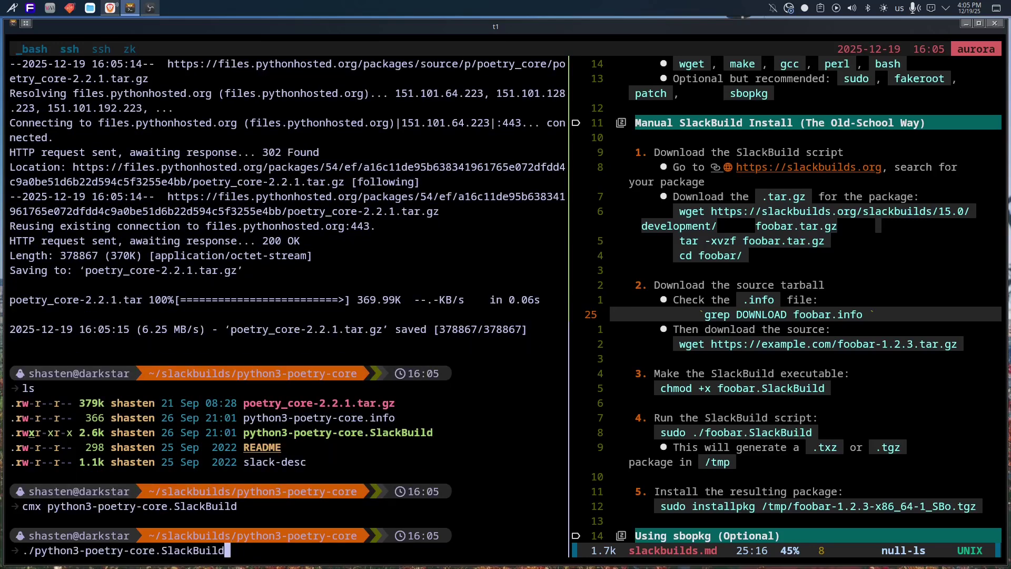
key(Home)
text(sudo)
key(Return)
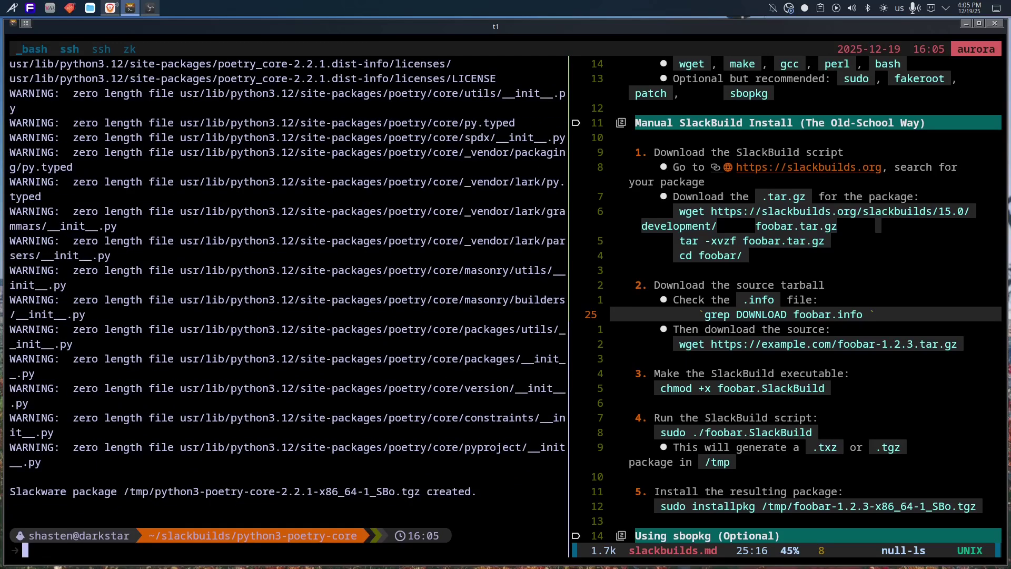
Install /tmp/python3-poetry-core-2.2.1-x86_64-1_SBo.tgz with sudo installpkg
text(sudo installpkg /,)
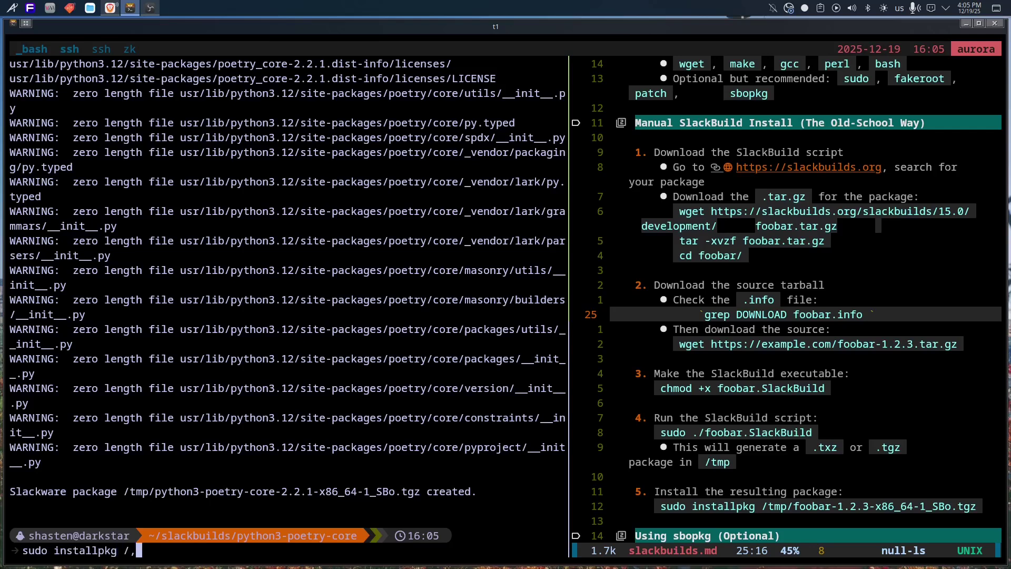
key(BackSpace)
text(tmp/py)
key(Tab)
key(Return)
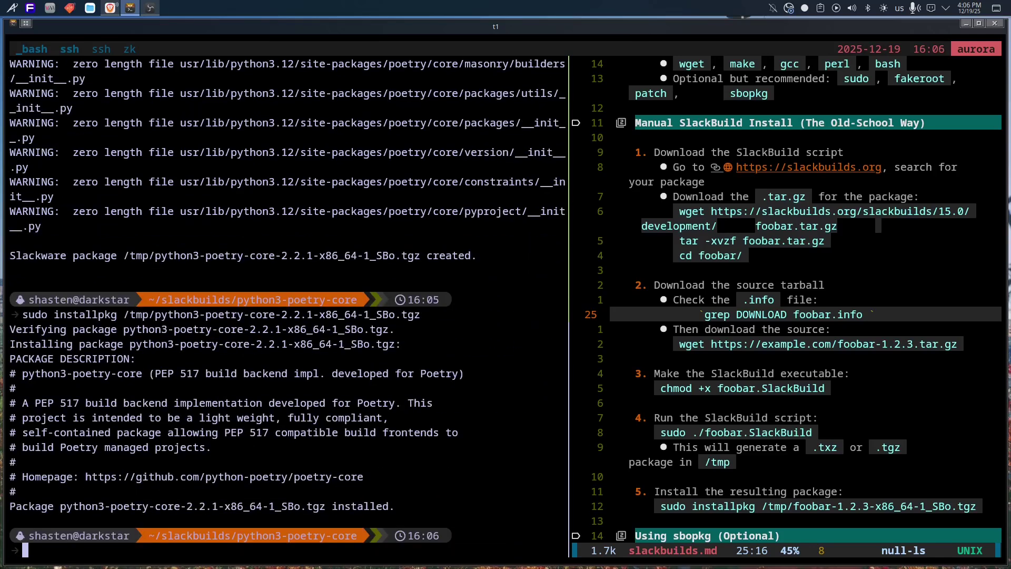
text(../py)
key(Tab)
Return to the python3-tomlkit folder and rerun its SlackBuild with sudo
text(t)
key(Tab)
key(Return)
text(ls)
key(Return)
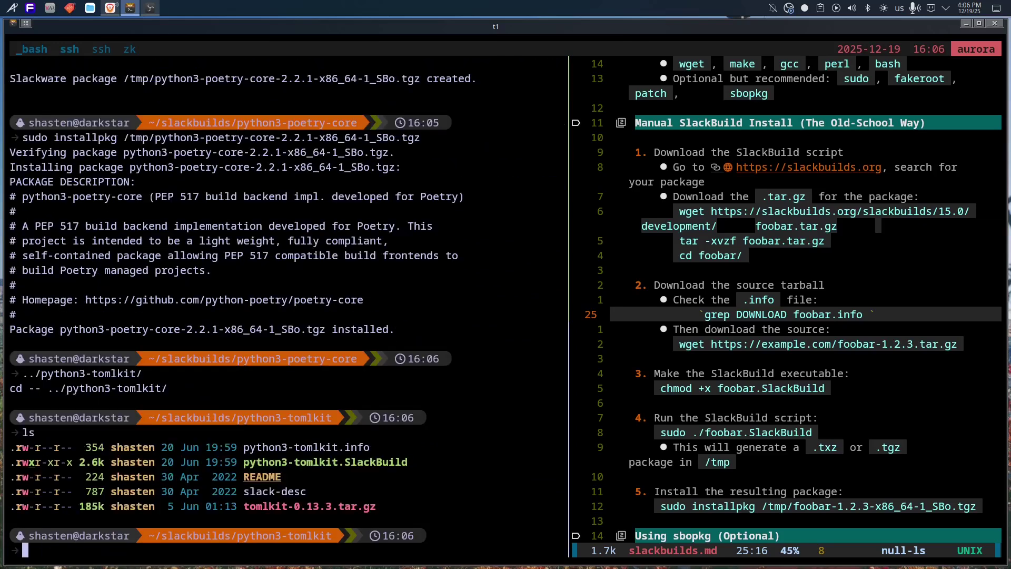
key(Up)
key(Up)
key(Up)
key(Up)
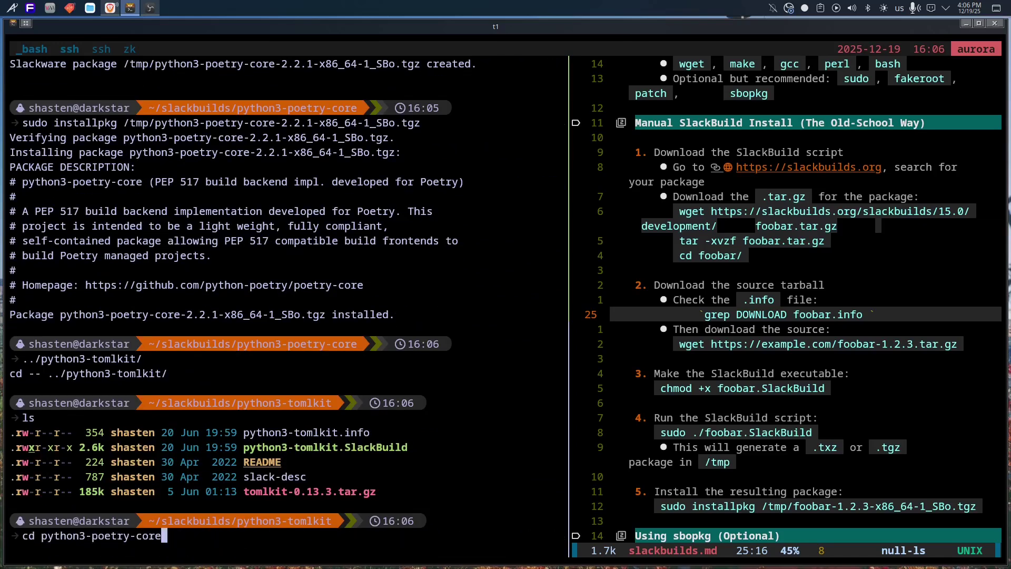
key(Up)
key(Down)
key(Down)
key(Down)
key(Down)
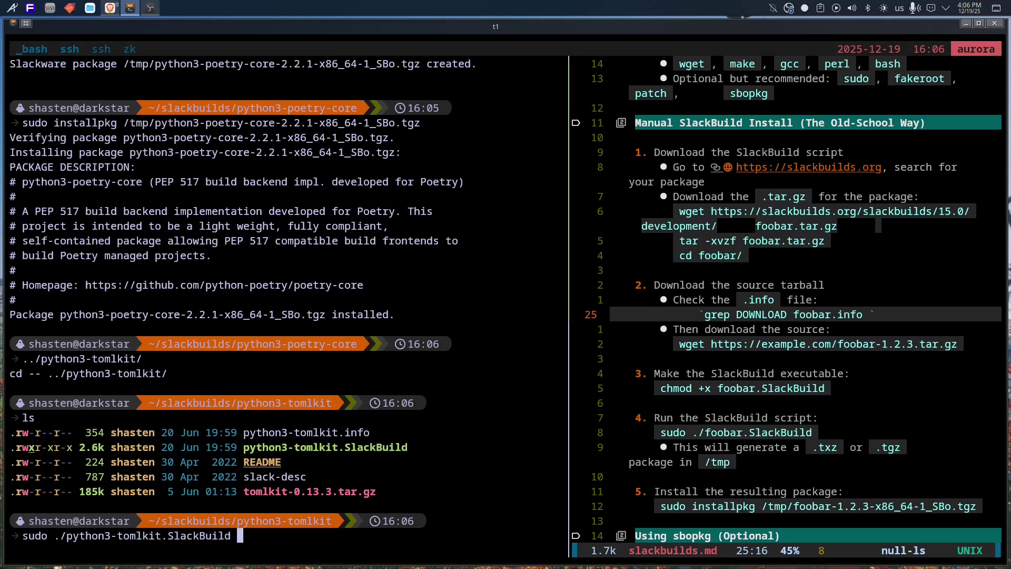
key(Return)
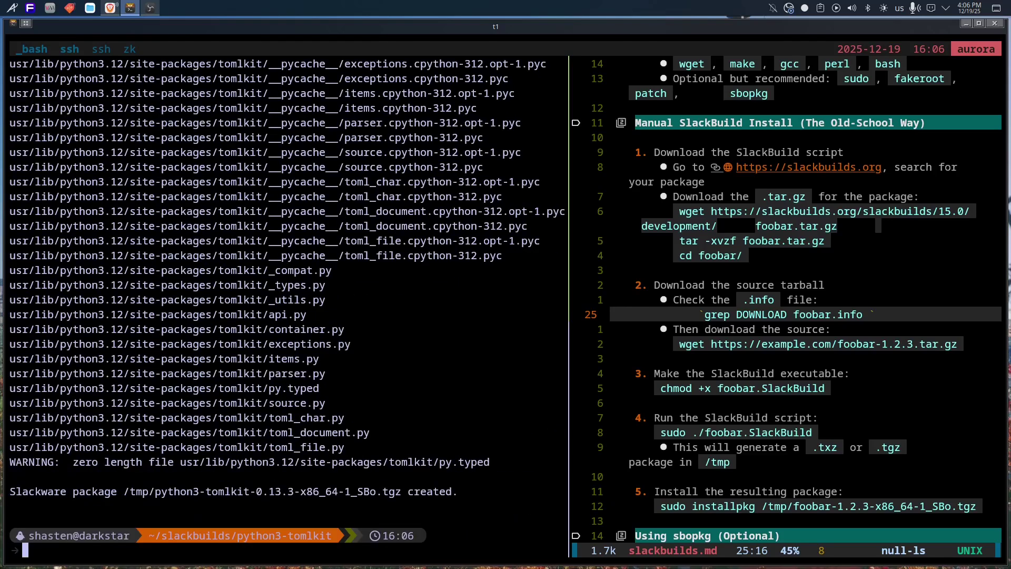
Install the built /tmp/python3-tomlkit-0.13.3-x86_64-1_SBo.tgz with sudo installpkg
key(Up)
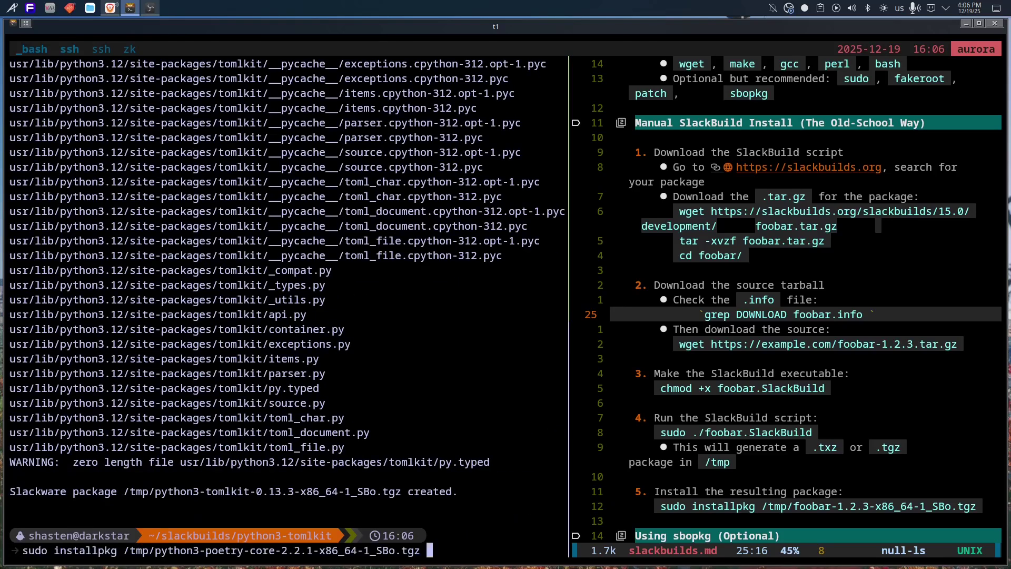
key(BackSpace)
key(BackSpace)
key(BackSpace)
key(BackSpace)
key(BackSpace)
key(BackSpace)
key(BackSpace)
key(BackSpace)
key(BackSpace)
key(BackSpace)
key(BackSpace)
key(BackSpace)
key(BackSpace)
key(BackSpace)
key(BackSpace)
key(BackSpace)
key(BackSpace)
key(BackSpace)
key(BackSpace)
key(BackSpace)
key(BackSpace)
key(BackSpace)
key(BackSpace)
key(BackSpace)
key(BackSpace)
key(BackSpace)
key(BackSpace)
key(BackSpace)
key(BackSpace)
key(BackSpace)
key(BackSpace)
key(BackSpace)
key(BackSpace)
key(BackSpace)
key(BackSpace)
key(BackSpace)
key(BackSpace)
key(BackSpace)
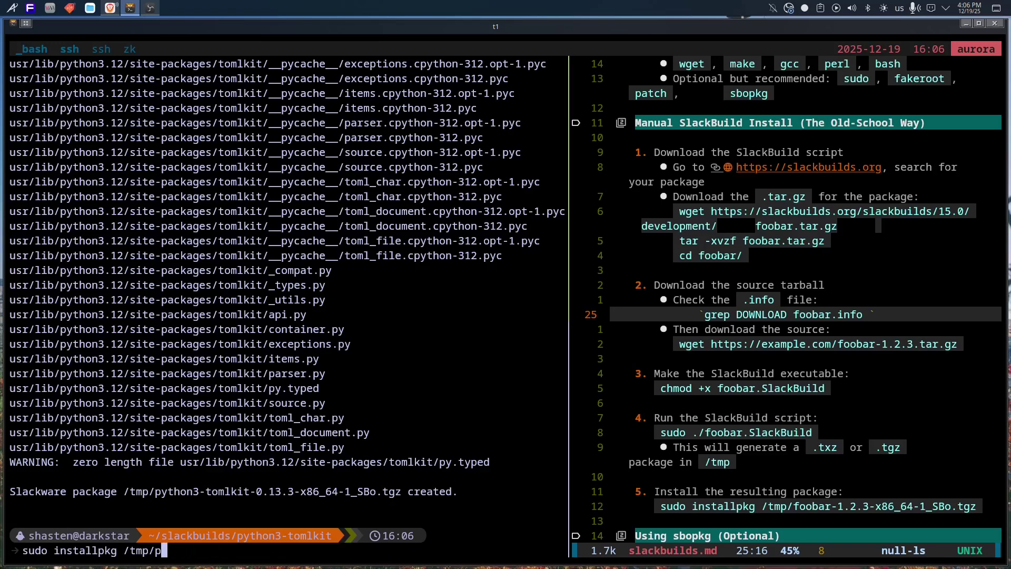
key(Tab)
text(to)
key(Tab)
key(Return)
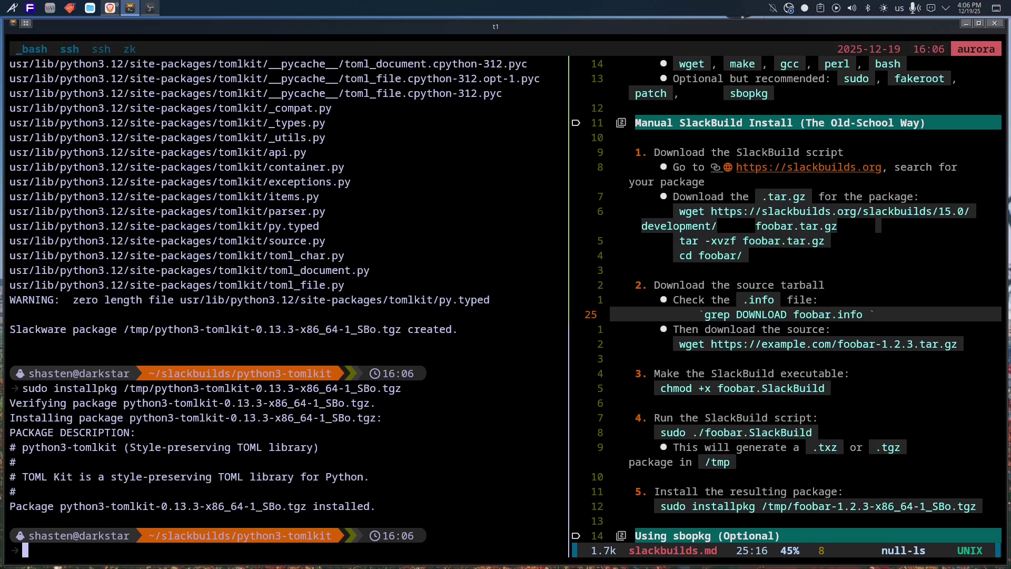
Get a root shell, dropping su in favour of sudo -s
text(su)
key(ctrl+c)
text(sudo -s)
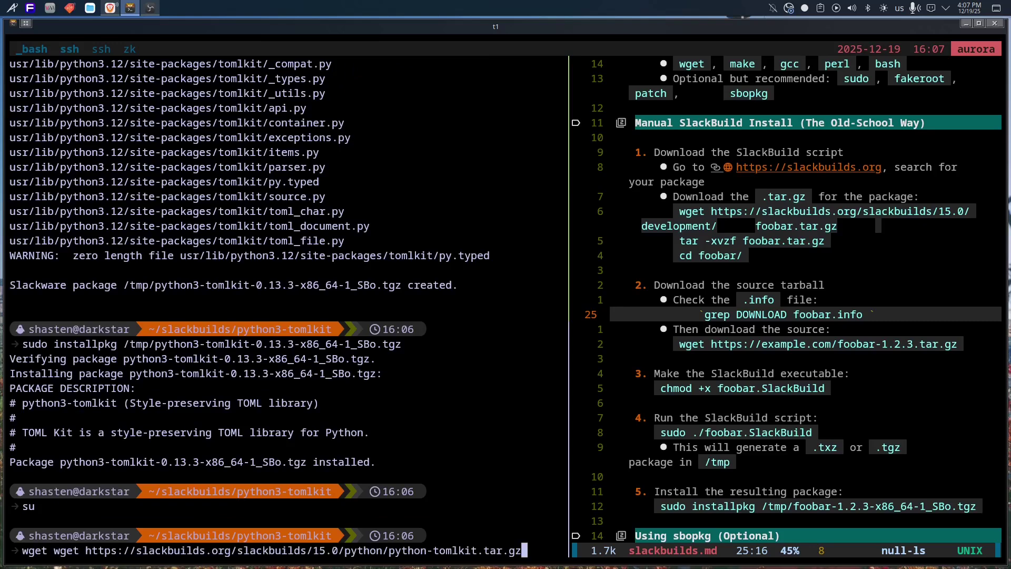
key(Up)
key(Up)
key(Up)
key(Down)
key(Down)
key(Down)
key(Down)
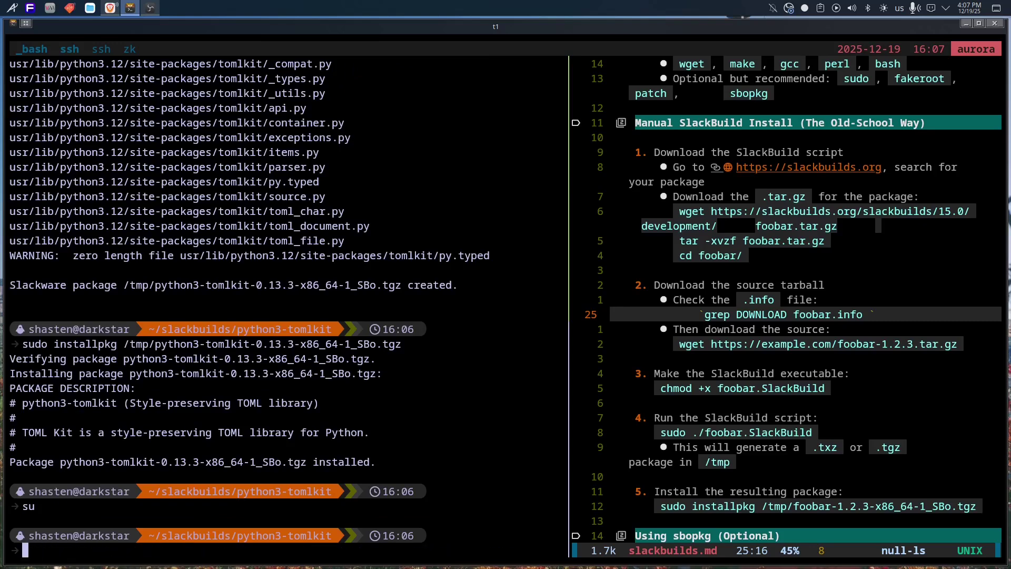
Run slpkg update as root to refresh the repository data
text(slpkg update)
key(Return)
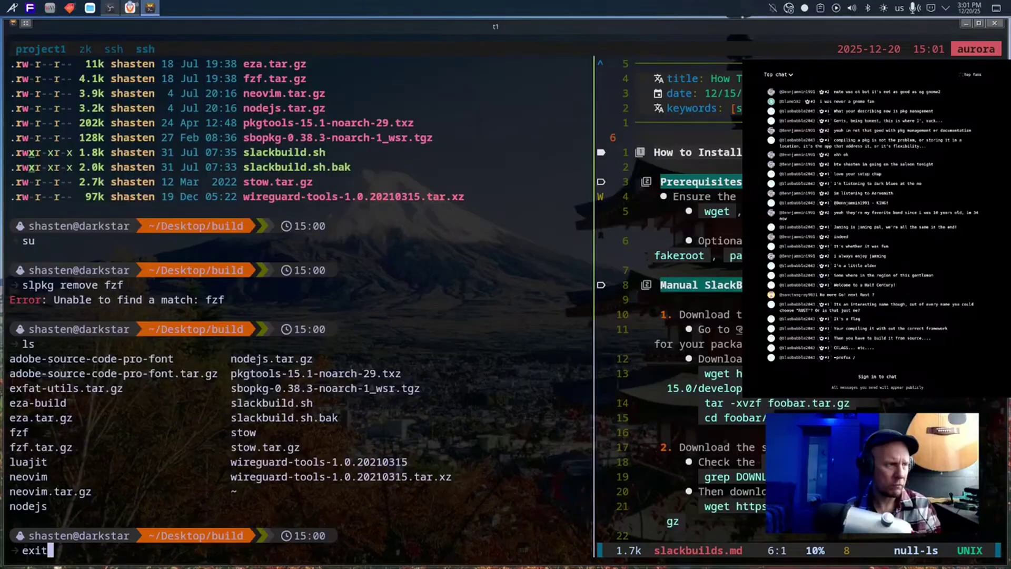
Leave the root shell, change into the fzf folder and list its files
key(Return)
text(v)
key(BackSpace)
text(cd fzf)
key(Return)
text(ls)
key(Return)
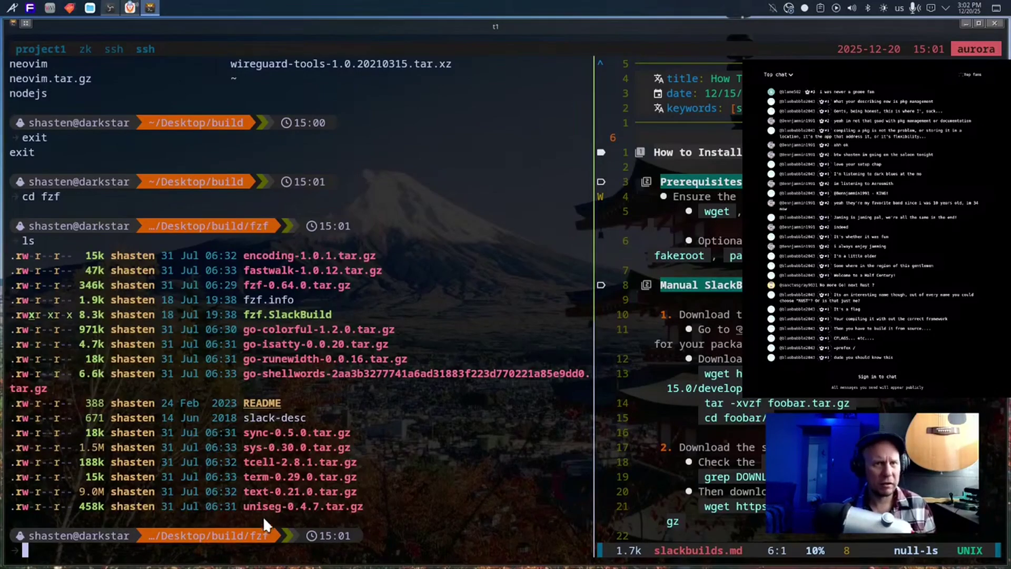
scroll(671, 405, down, 1)
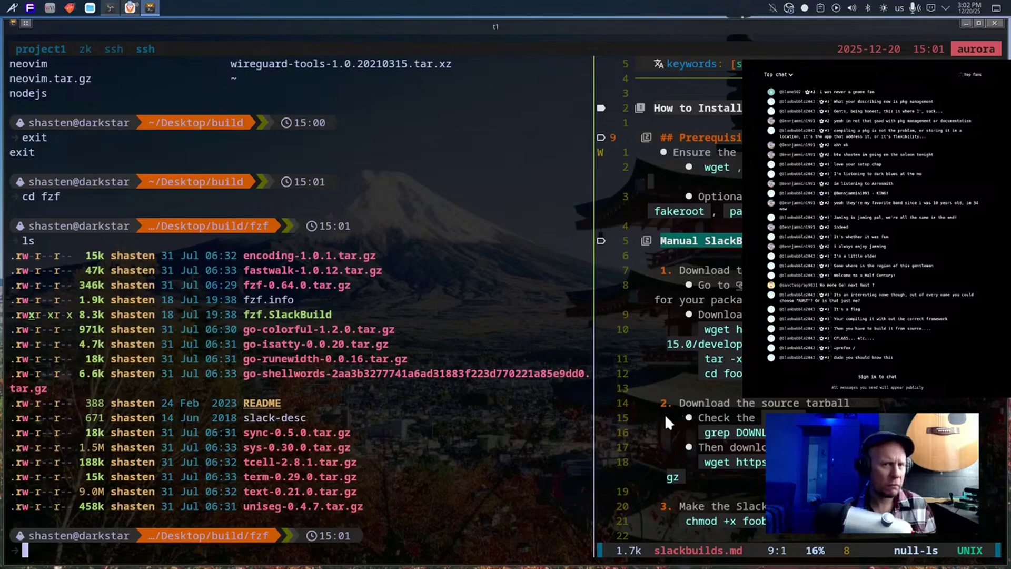
scroll(673, 406, down, 2)
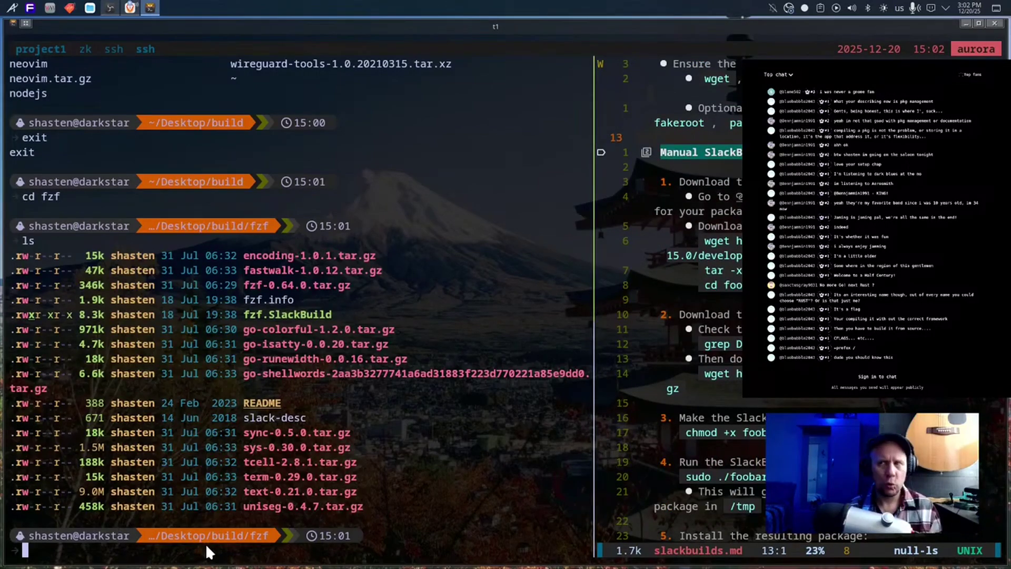
Run sudo ./fzf.SlackBuild piped through tee into build.log
text(sudo ./fzf.)
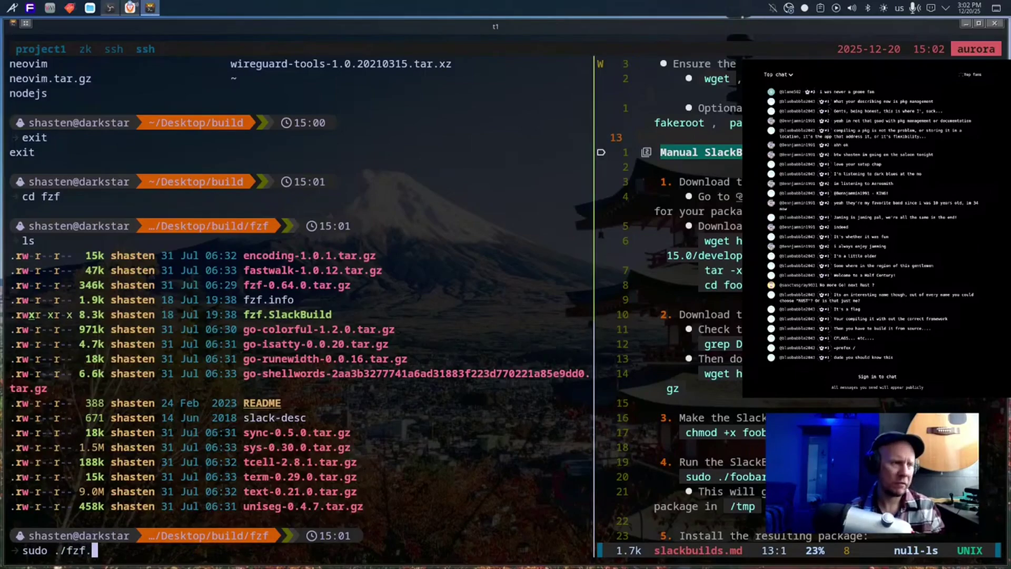
text(S)
key(Tab)
text(| tee build.log)
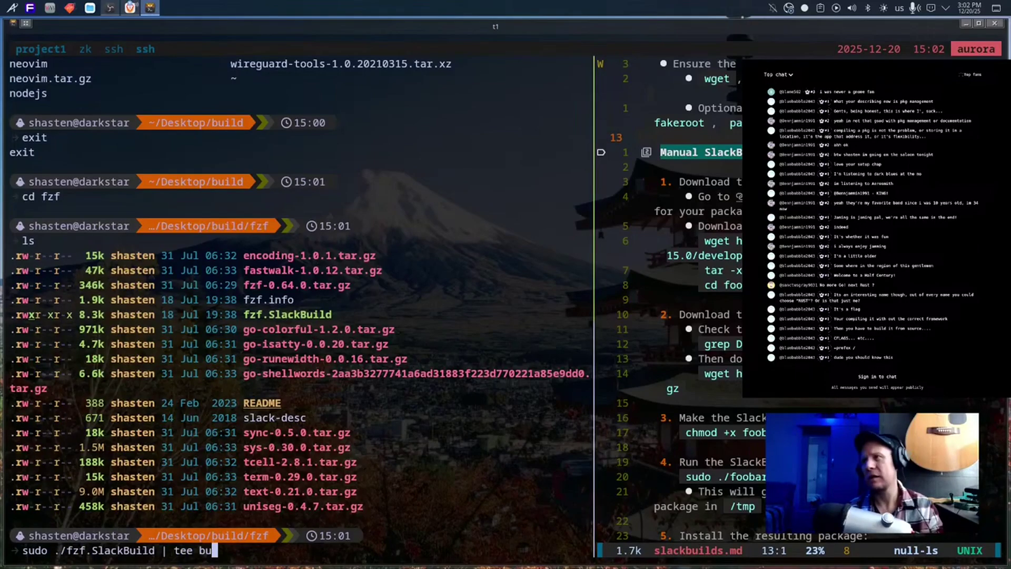
key(Return)
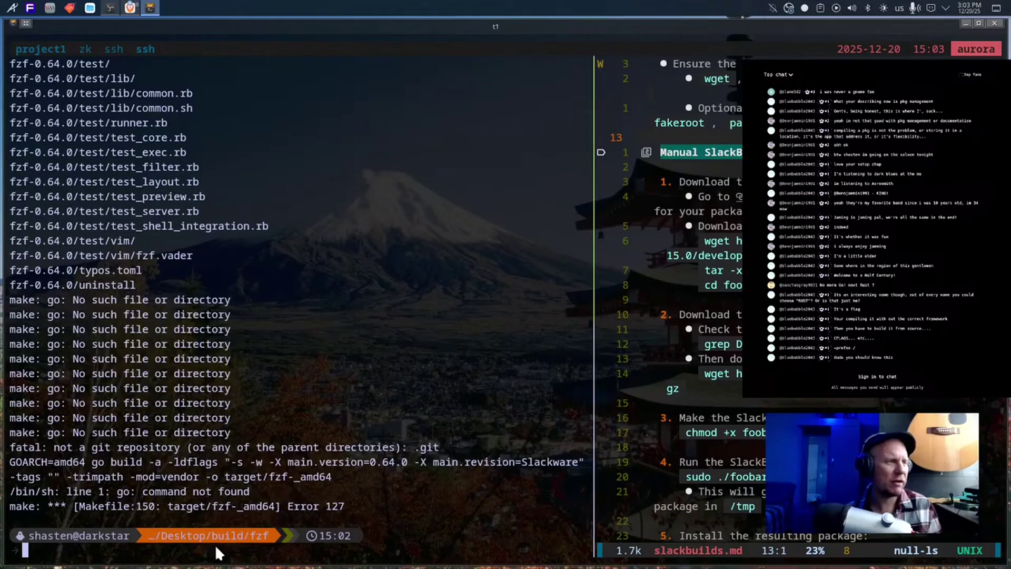
Change into /var/log/sbopkg, list it, then try the desk shortcut
text(cd )
text(/v)
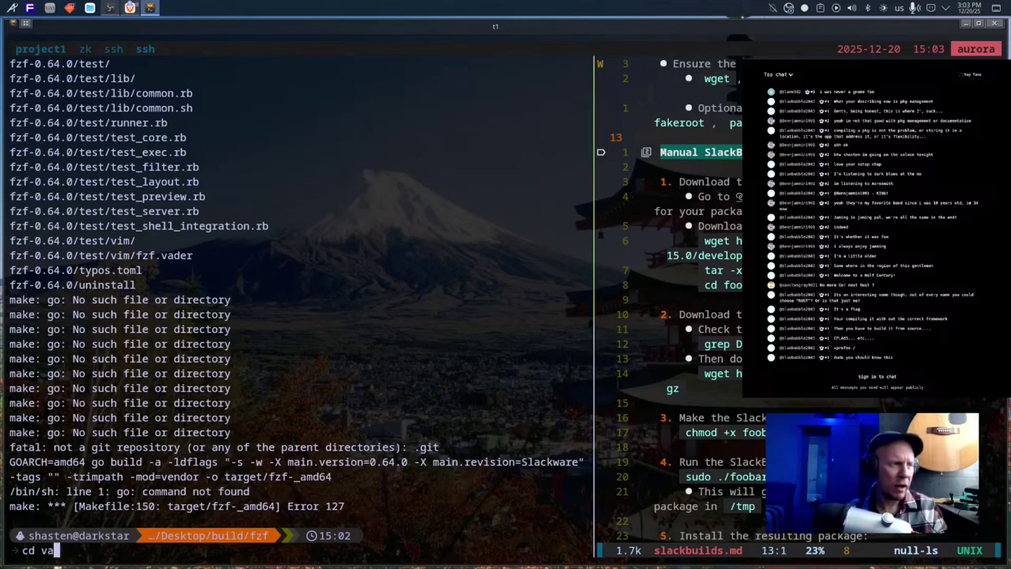
text(ar/log/sbo)
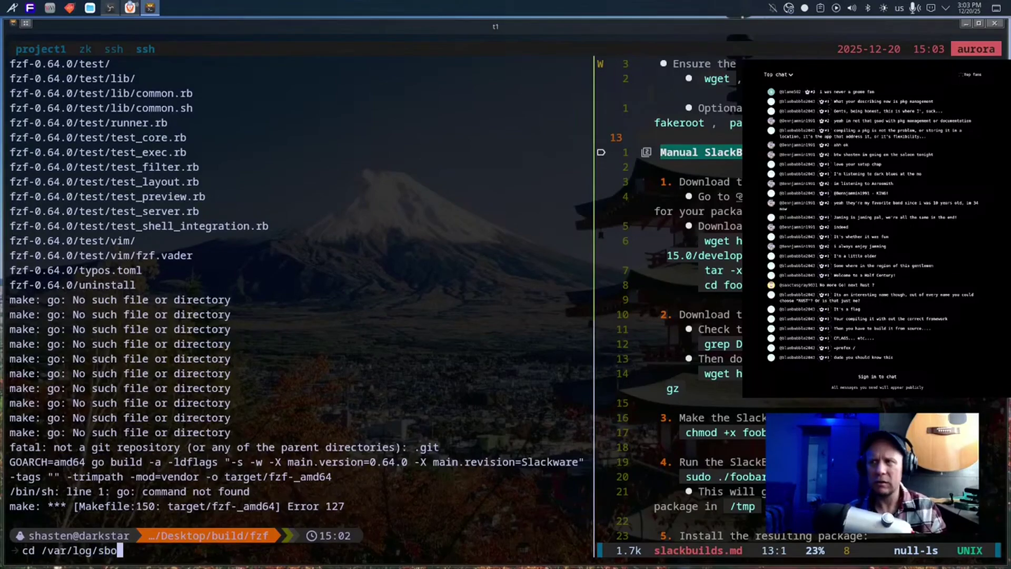
text(pkg/sbop)
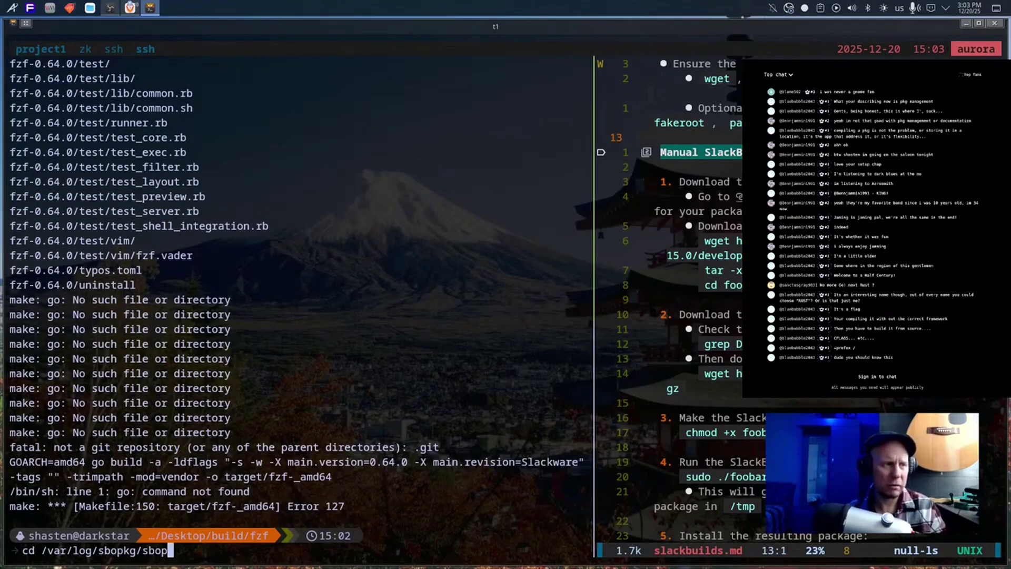
key(BackSpace)
key(BackSpace)
key(BackSpace)
key(BackSpace)
key(Return)
text(ls)
key(Return)
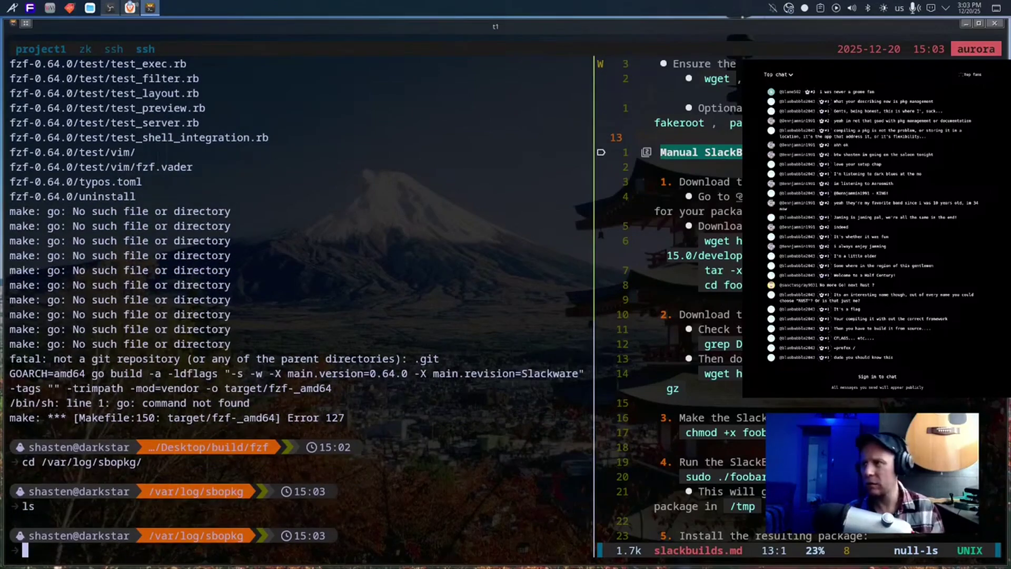
text(cd Desk)
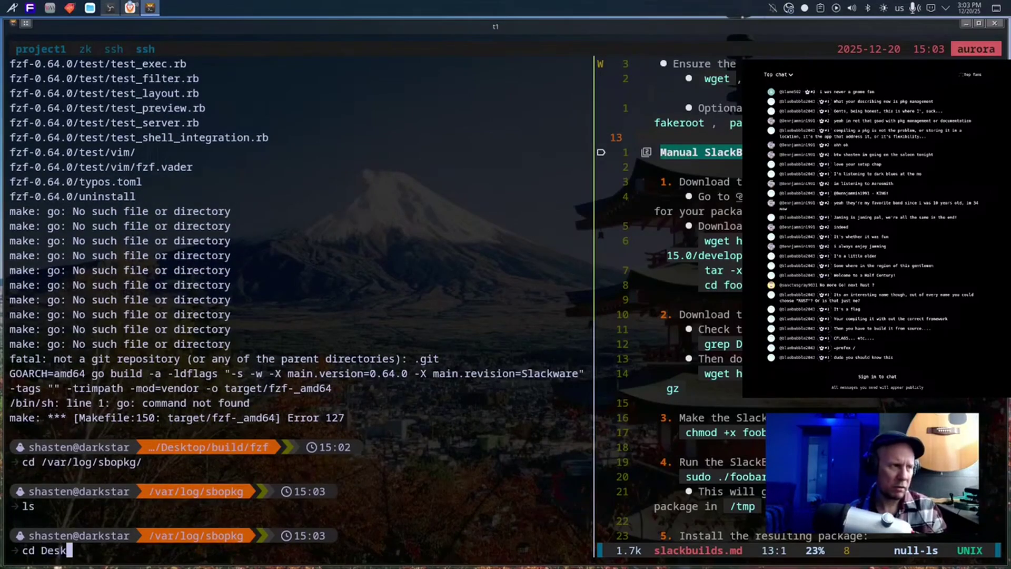
key(BackSpace)
key(BackSpace)
key(BackSpace)
key(BackSpace)
key(BackSpace)
key(BackSpace)
key(BackSpace)
text(desk)
key(Return)
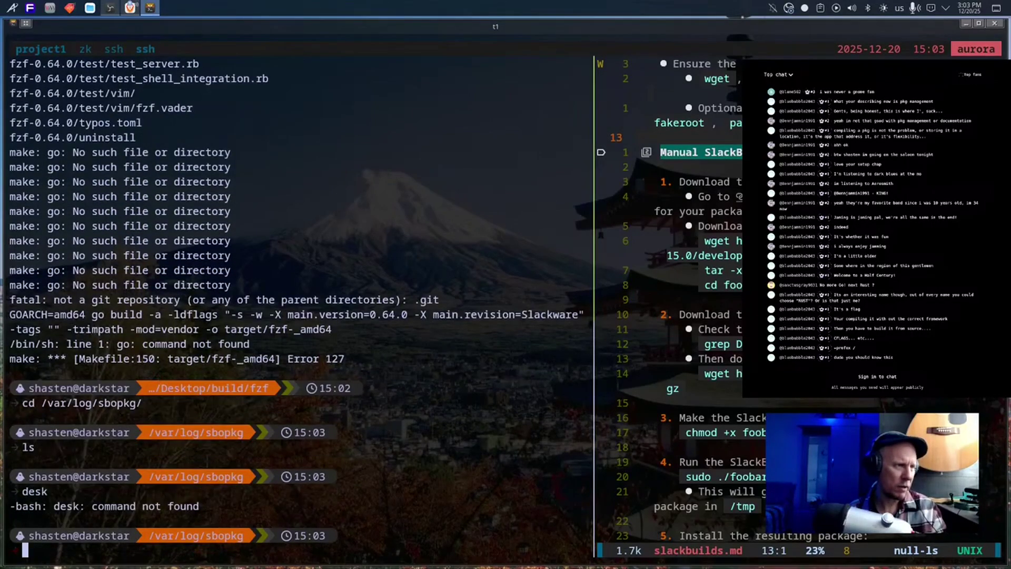
Log out of the server and reconnect to darkstar with the dark alias
text(exit)
key(Return)
text(dark)
key(Return)
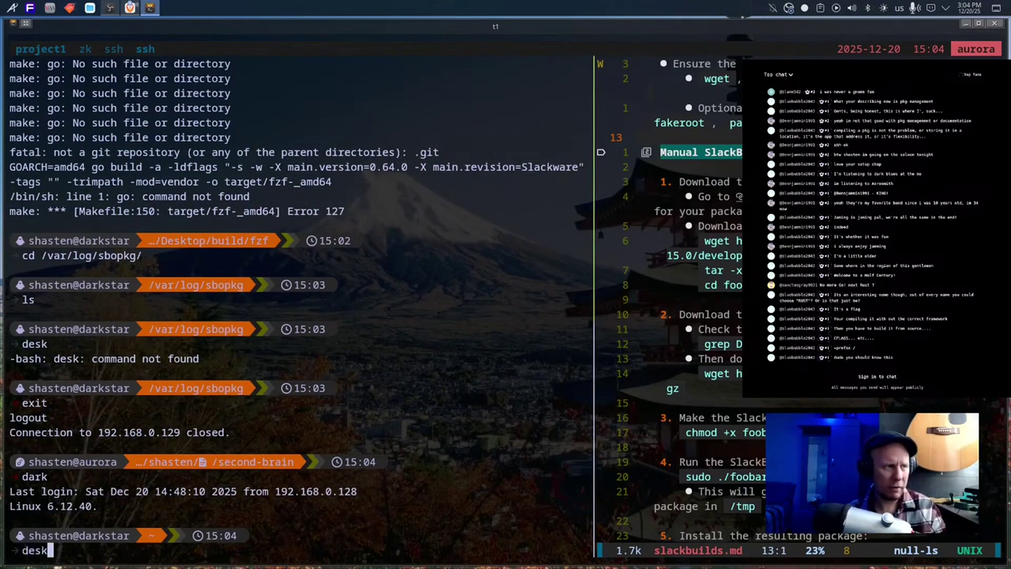
text(desk)
key(Return)
Move into ~/Desktop/build and list its source folders and tarballs
text(cd De)
key(Tab)
key(Return)
text(ls)
key(Return)
text(cd bu)
key(Tab)
key(Return)
text(ls)
key(Return)
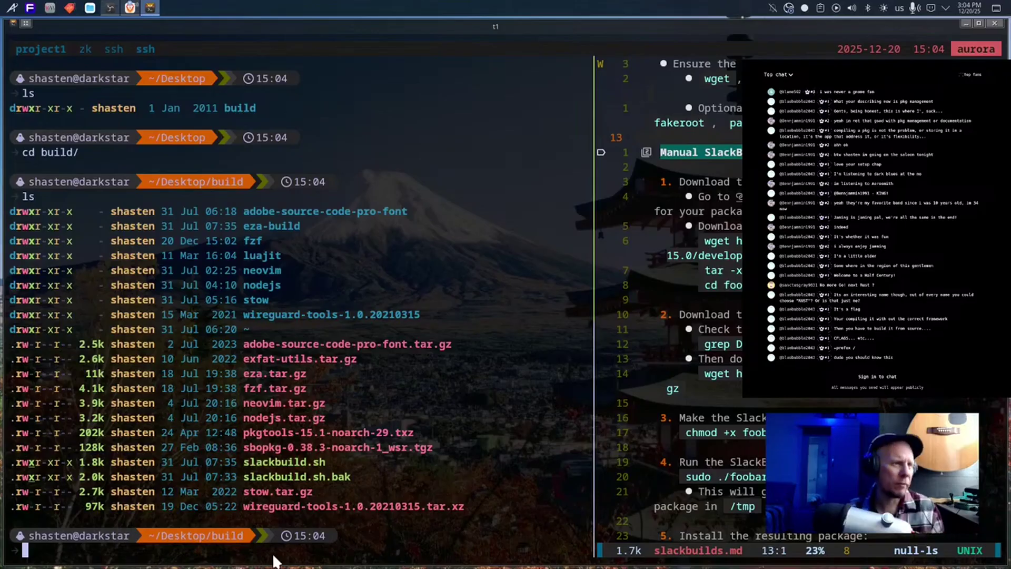
In the fzf folder, rerun sudo ./fzf.SlackBuild 2>&1 | tee build.log; it fails with 'go: command not found'
text(cd fzf)
key(Return)
text(ls)
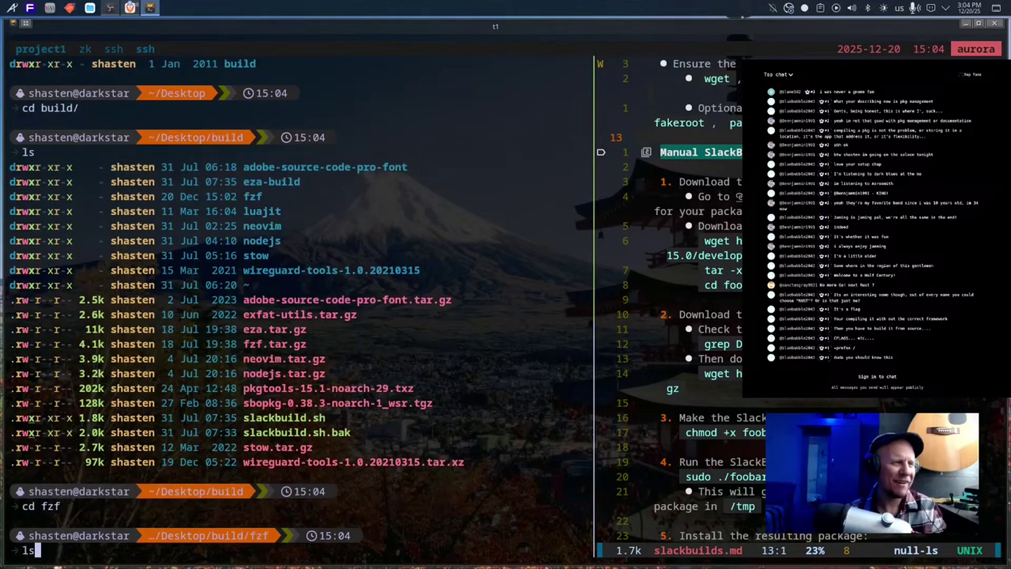
key(Return)
text(sudo)
key(Up)
key(Left)
key(Left)
key(Left)
key(Left)
key(Left)
key(Left)
key(Left)
key(Left)
key(Left)
key(Left)
key(Left)
key(Left)
key(Left)
key(Left)
key(Left)
key(Left)
key(Left)
key(Right)
text(2>1)
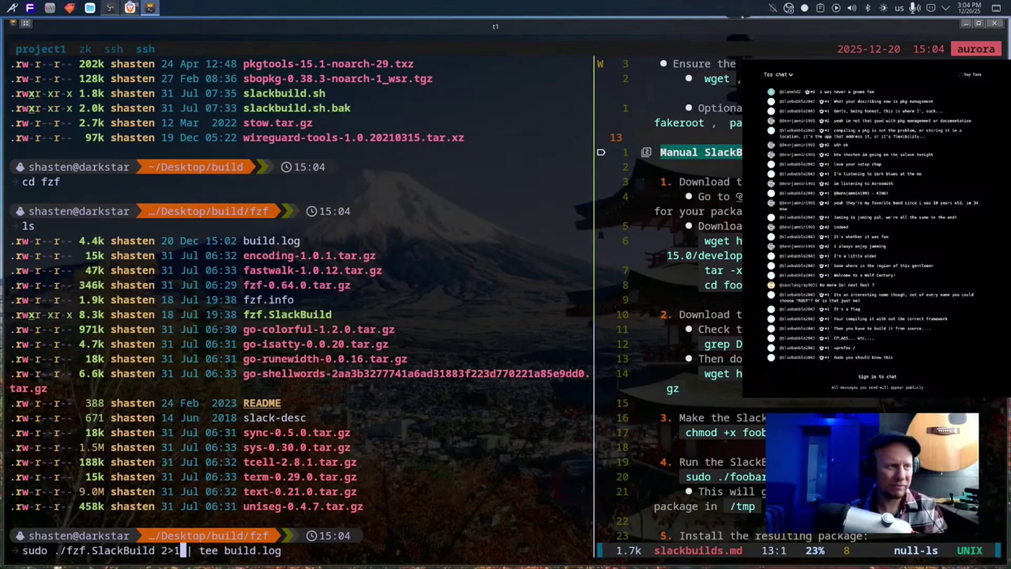
key(BackSpace)
text(&1)
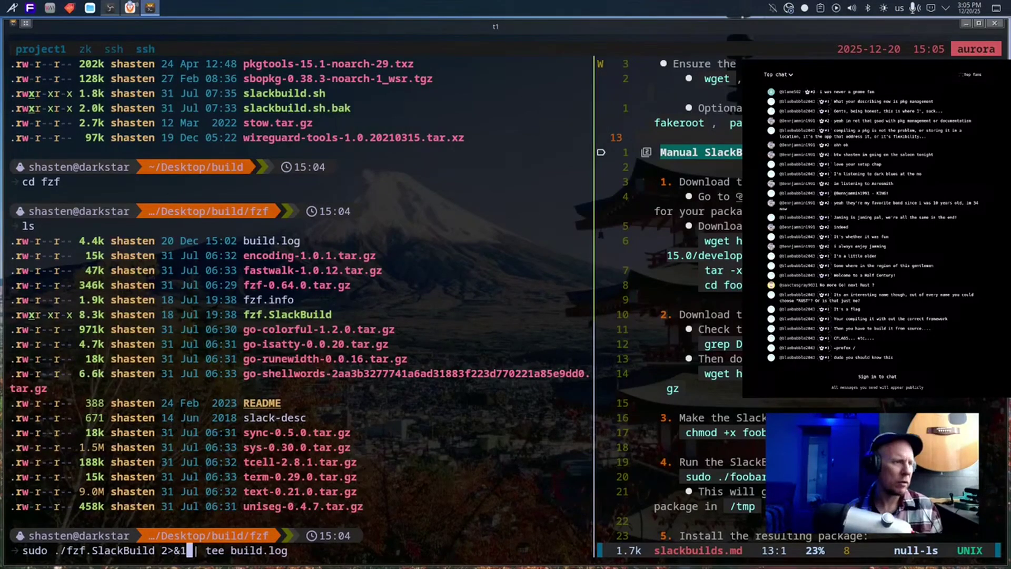
key(Return)
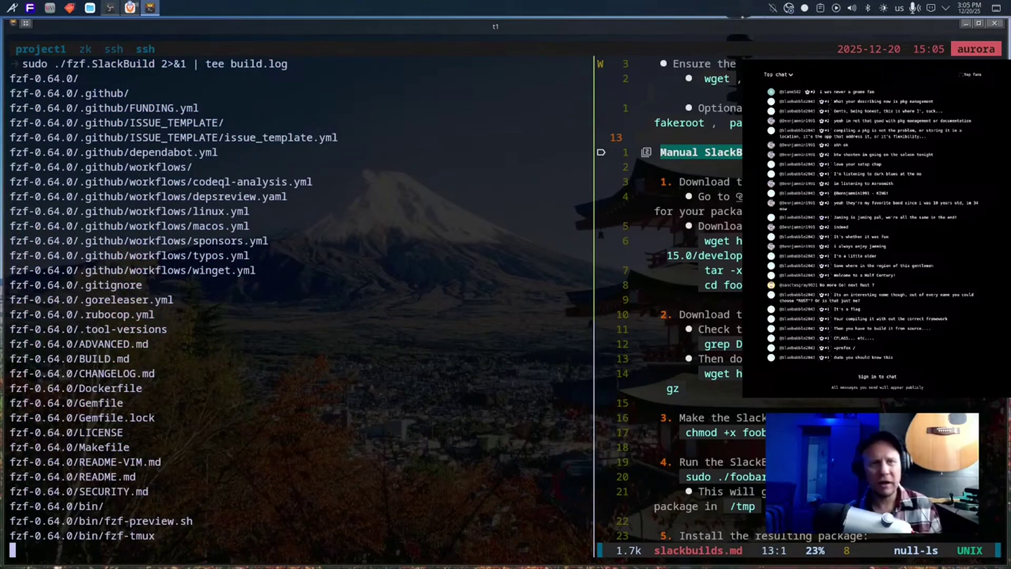
Check /var/log/sbopkg/ for logs and find it empty
text(cd /var/log/sbopkg/)
key(Return)
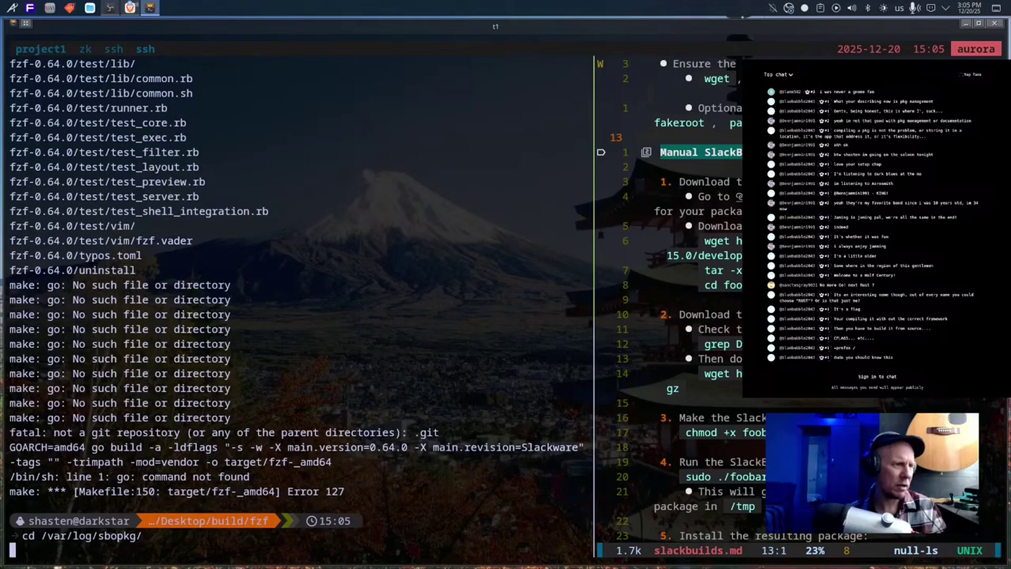
text(ls)
key(Return)
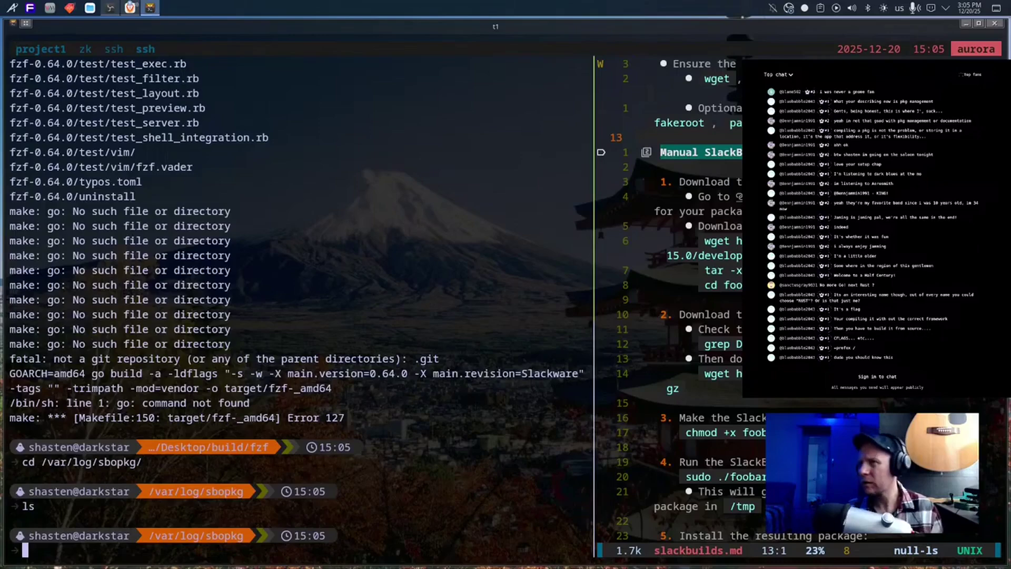
Confirm go is missing with which -a go, then reconnect and list the home folder
text(which -a go)
key(Return)
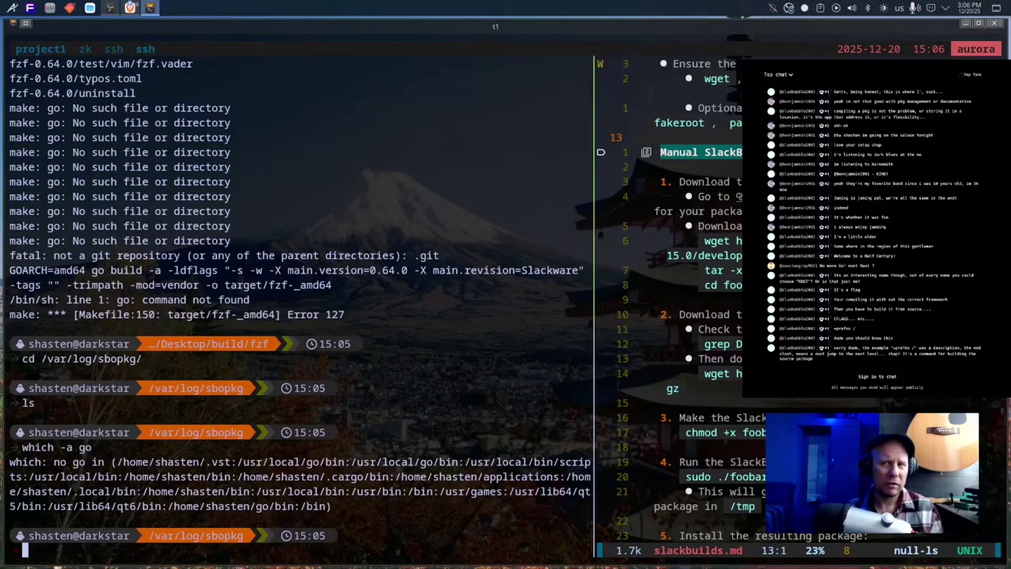
text(cd)
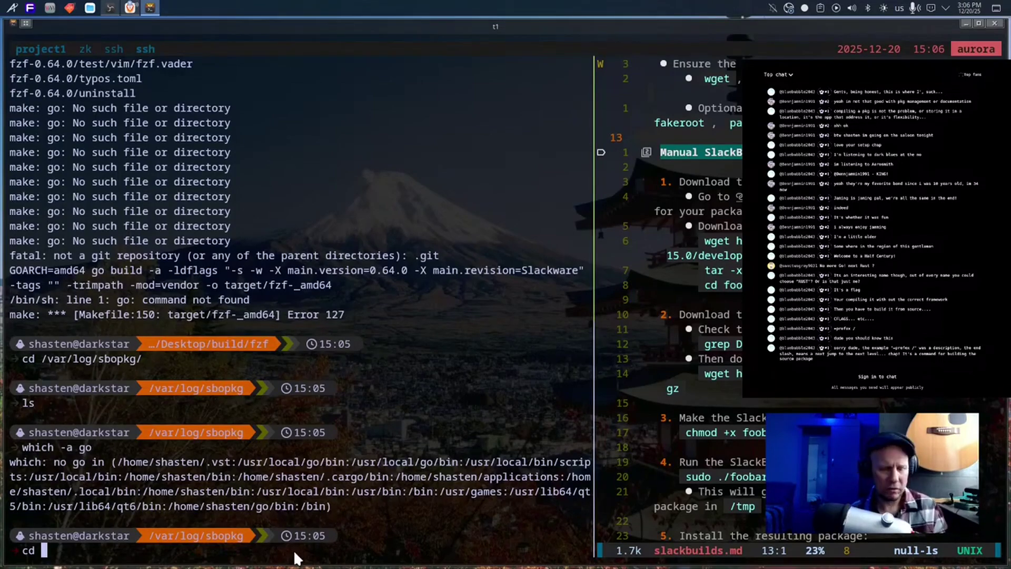
text(~/Desktop/)
key(Return)
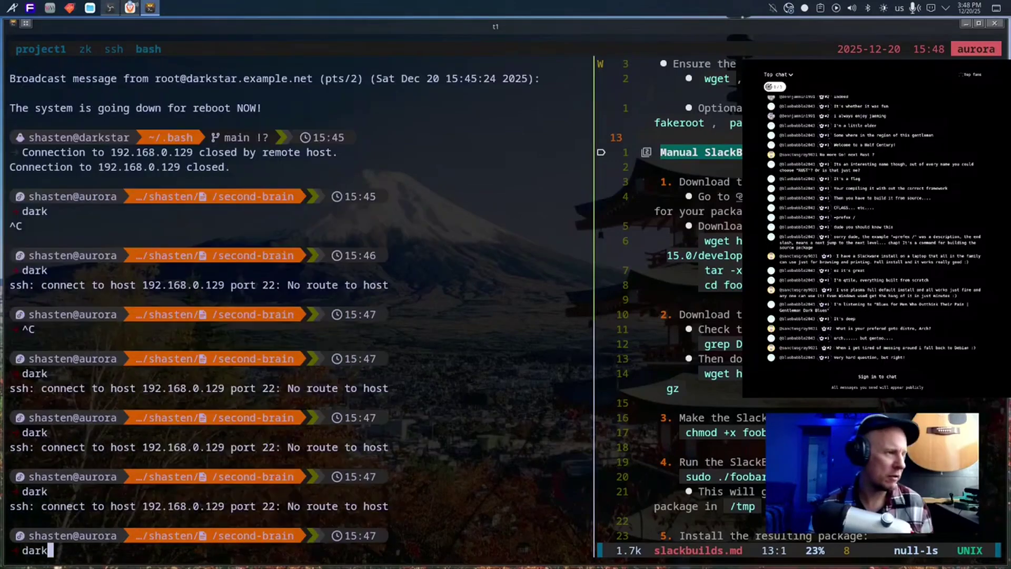
key(Return)
text(ls)
key(Return)
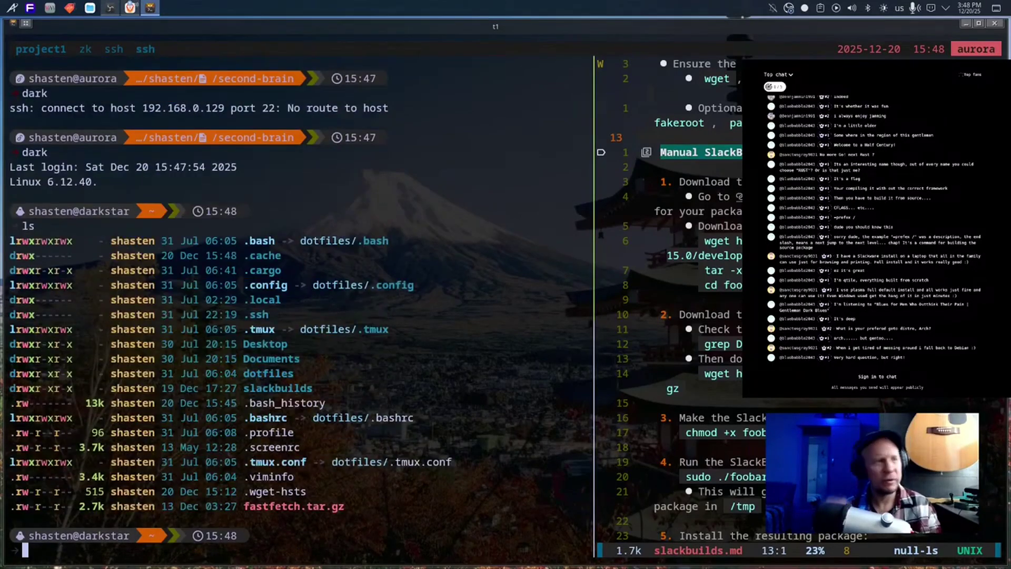
Run slpkg install fzf as root via su, answering y to continue
text(slpkg install fzf)
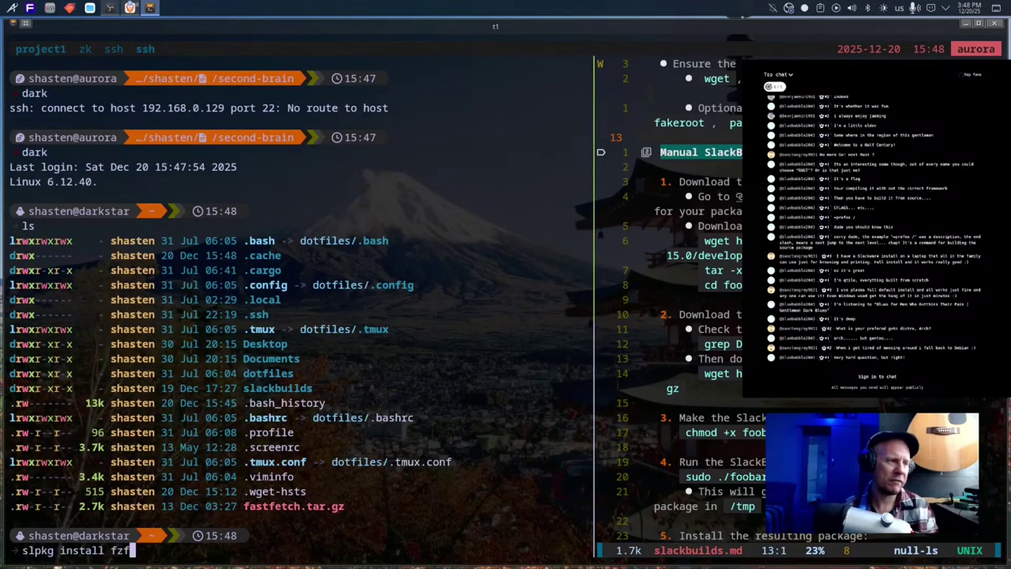
key(Return)
text(su)
key(Return)
text(slpkg install fzf)
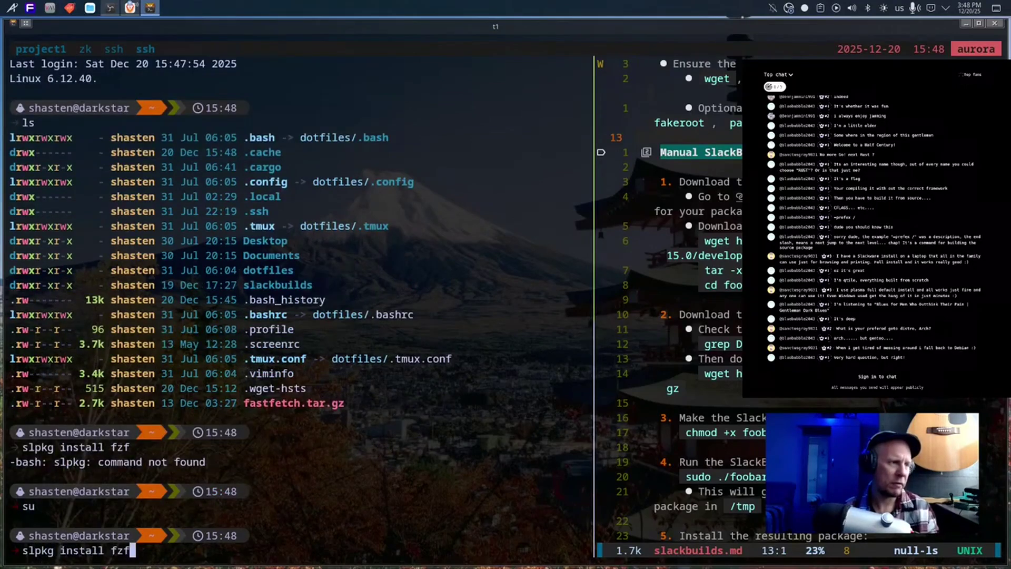
key(Return)
text(y)
key(Return)
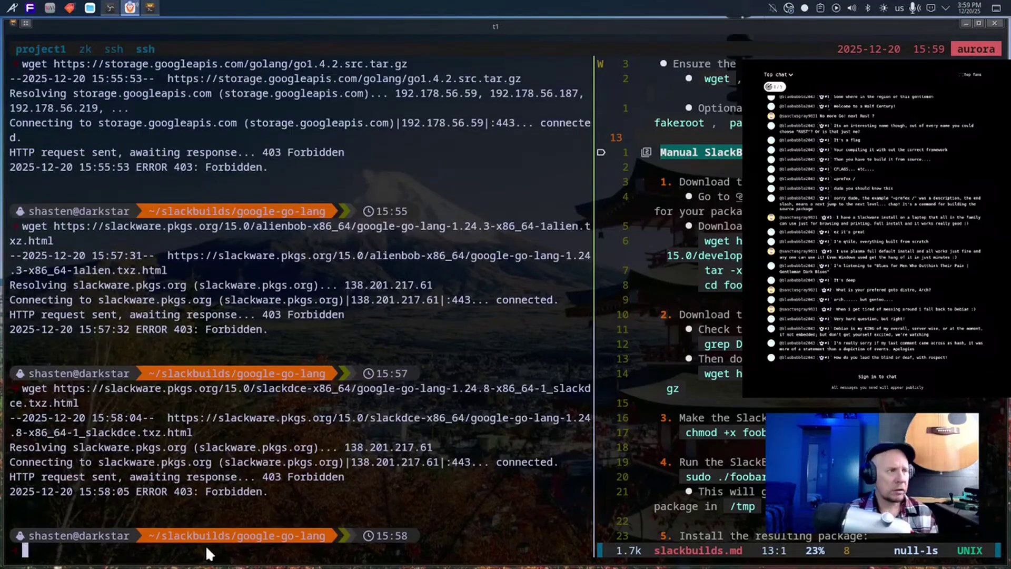
Download google-go-lang-1.24.8-x86_64-1_slackdce.txz from halpanet with wget and list the folder
text(wget)
text(https://slackware.halpanet.org/slackdce/packages/15.0/x86_64/development/google-go-lang/google-go-lang-1.24.8-x86_64-1_slackdce.txz)
key(Return)
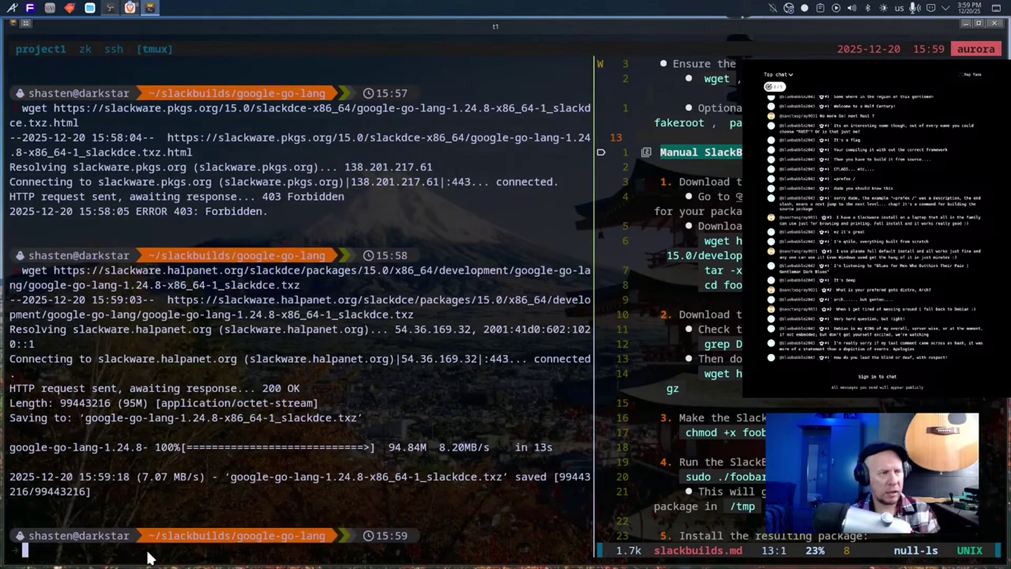
text(ls)
key(Return)
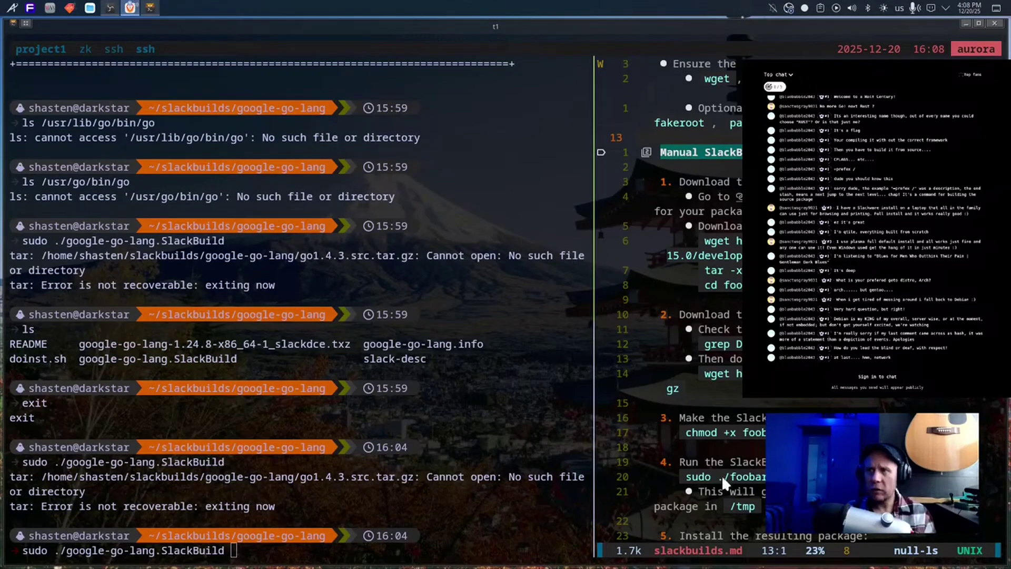
Search /usr for the go binary, finding /usr/lib64/go1.24.8/go/bin/go, and select that path
key(BackSpace)
key(BackSpace)
key(BackSpace)
key(BackSpace)
key(BackSpace)
key(BackSpace)
key(BackSpace)
key(BackSpace)
key(BackSpace)
key(BackSpace)
key(BackSpace)
key(BackSpace)
key(BackSpace)
key(BackSpace)
key(BackSpace)
key(BackSpace)
key(BackSpace)
key(BackSpace)
key(BackSpace)
key(BackSpace)
text(find /usr -name "go" -type f 2>/dev/null | grep bin)
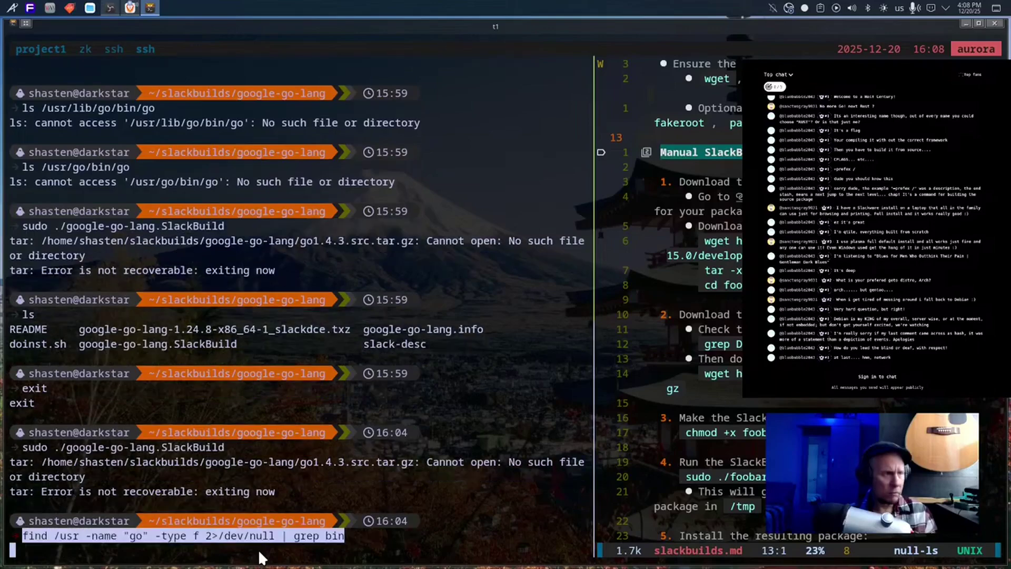
key(Return)
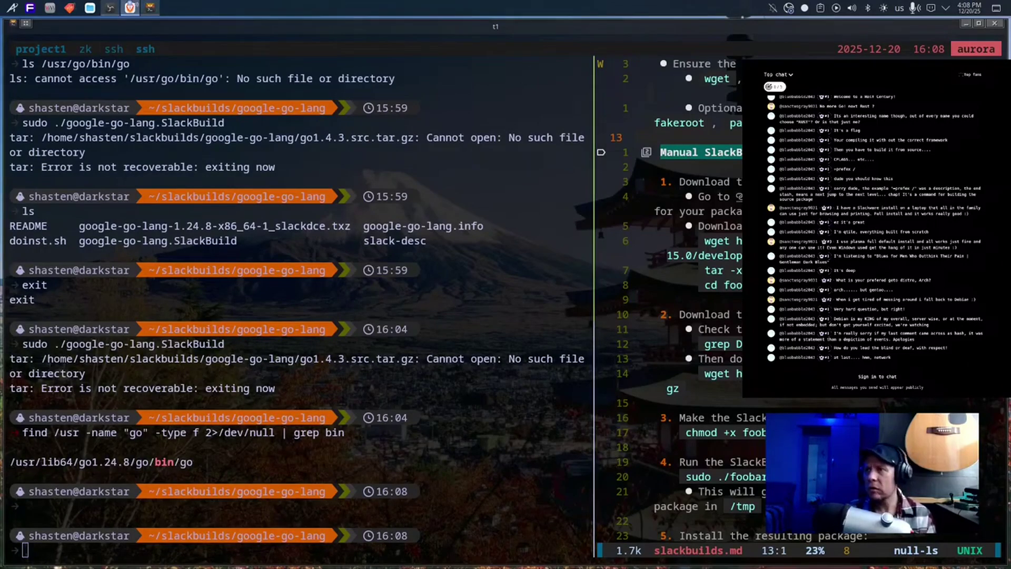
drag(194, 470, 11, 429)
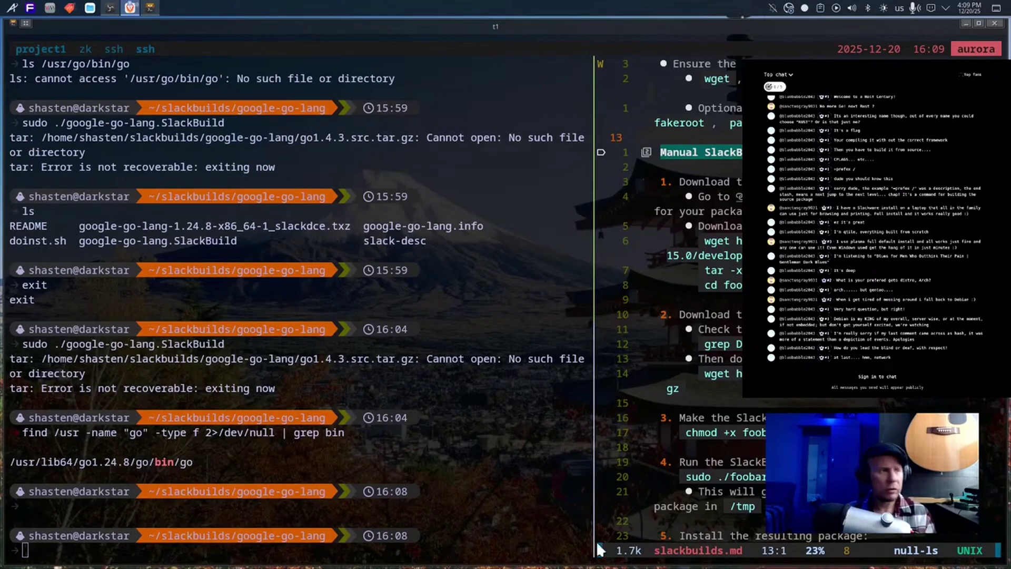
Symlink /usr/lib64/go1.24.8/go/bin/go to /usr/bin/go and verify with which go
click(275, 565)
text(sudo ln -s /usr/lib64/go1.24.8/go/bin/go /usr/bin/go)
key(Return)
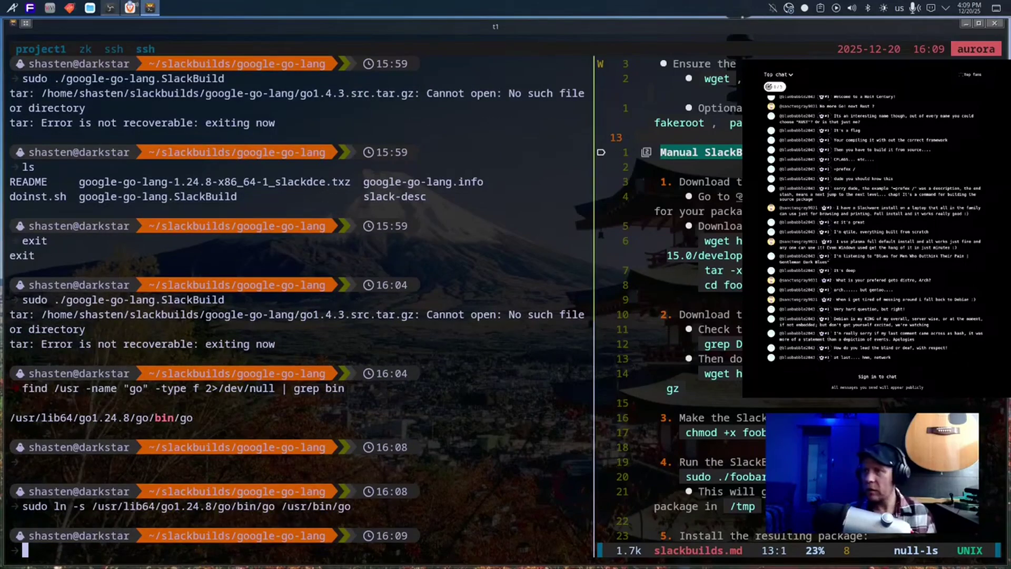
text(which go)
key(Return)
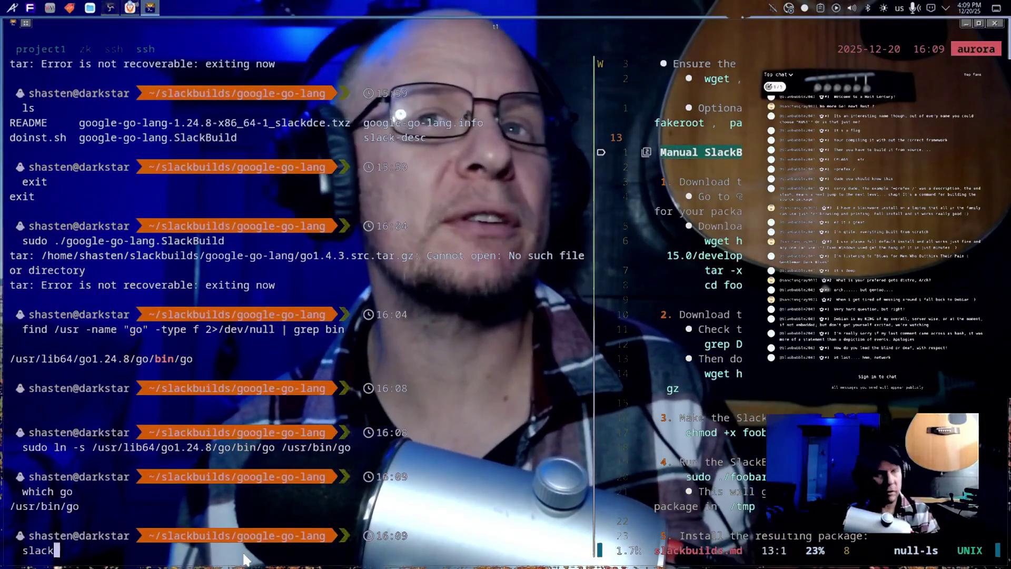
Become root with su and run slpkg install fzf for fzf 0.67.0, answering y
text(slpkg install fzf)
key(Return)
key(Up)
key(ctrl+u)
text(su)
key(Return)
text(slpkg install fzf)
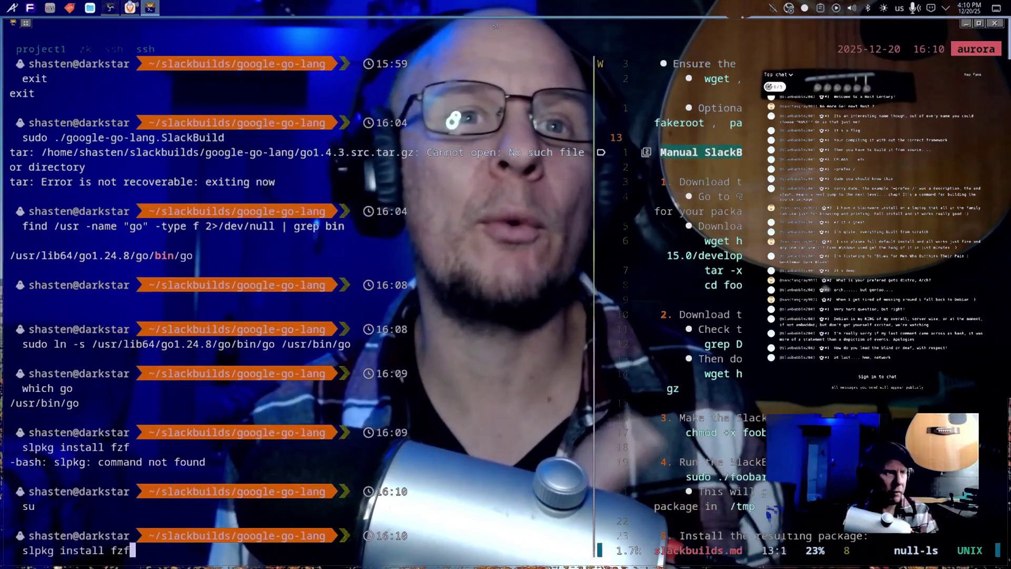
key(Return)
text(y)
key(Return)
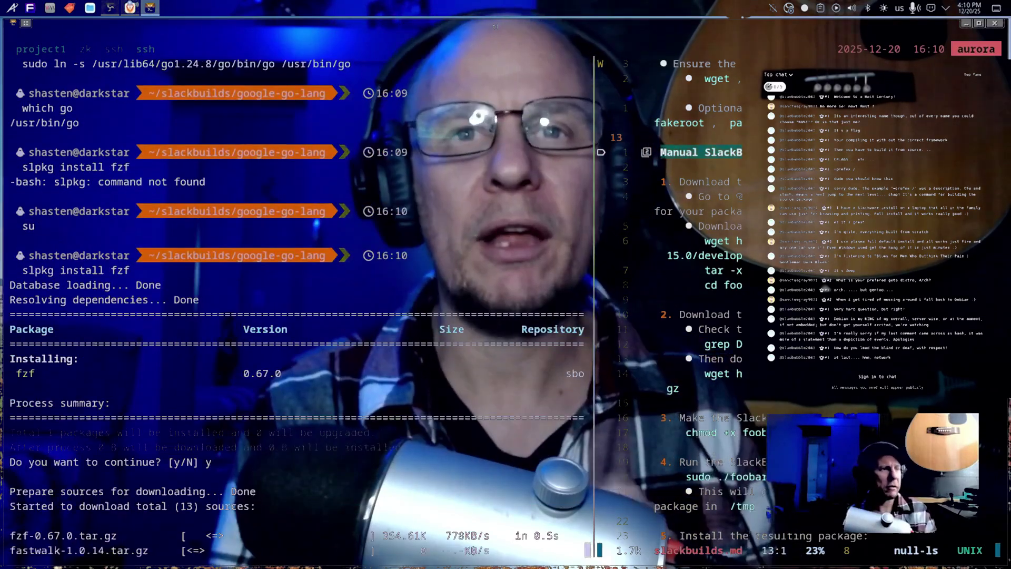